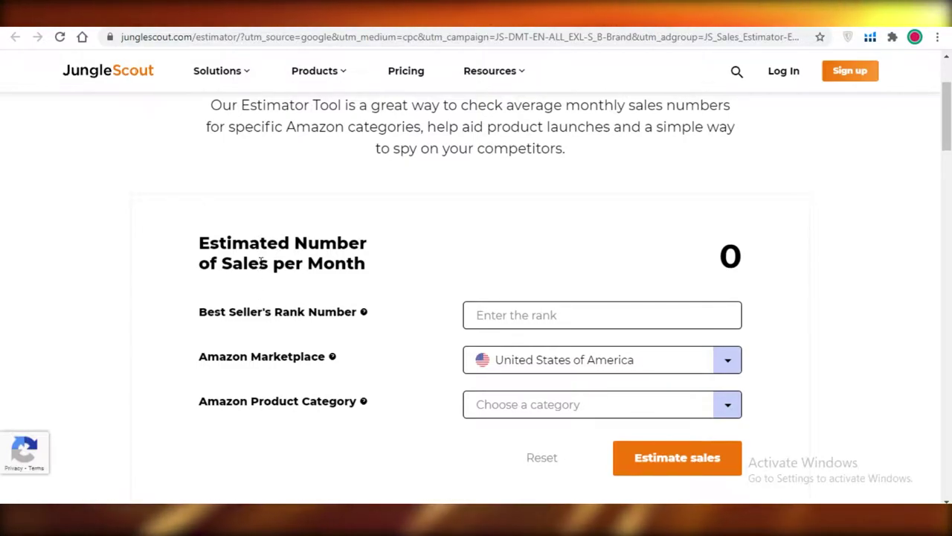
scroll(323, 296, "up", 1)
scroll(323, 298, "down", 1)
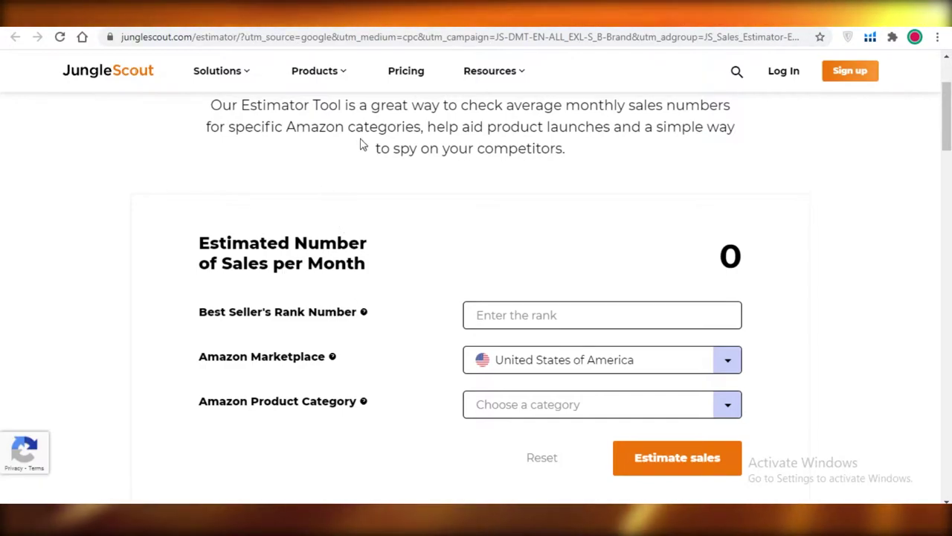
- Switch to the Amazon store page and search for "jacket"
key("ctrl+Tab")
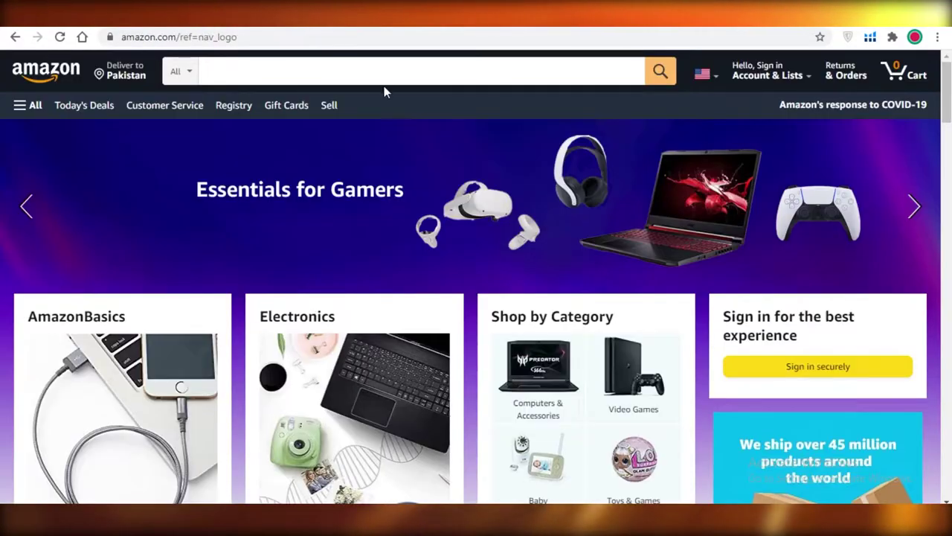
left_click(385, 64)
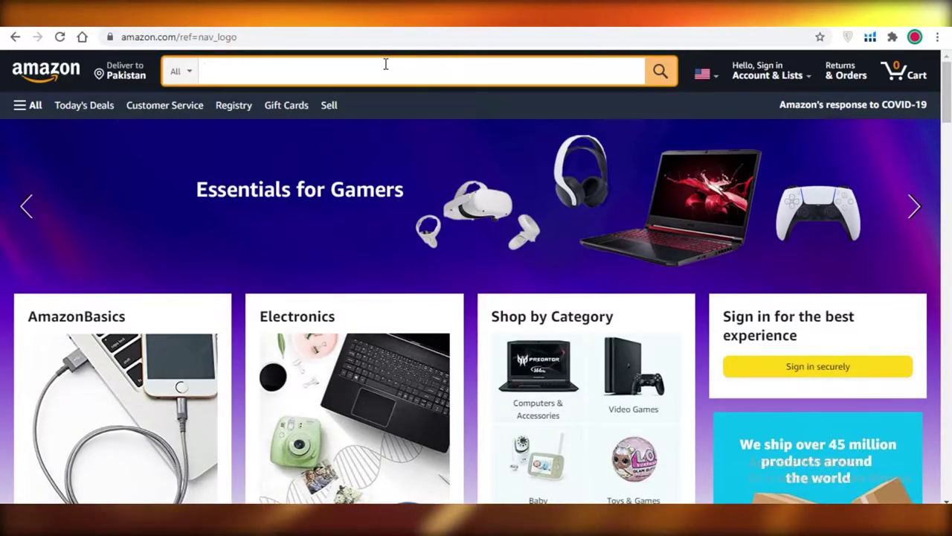
type("lo")
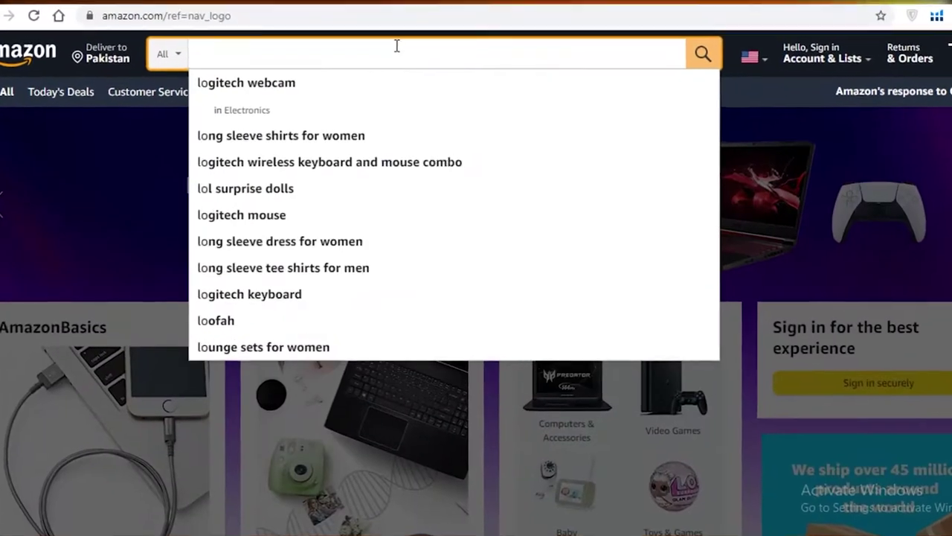
key("BackSpace")
key("BackSpace")
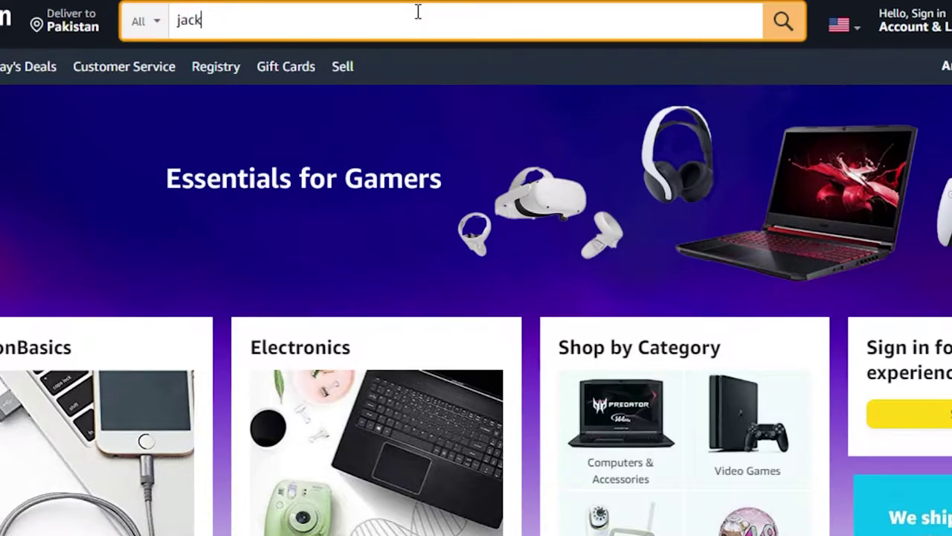
type("jacket")
key("Return")
- Open the Amazon Essentials Women's Lightweight Long-Sleeve Full-Zip Water-Resistant Packable Puffer Jacket from the search results
scroll(546, 281, "down", 6)
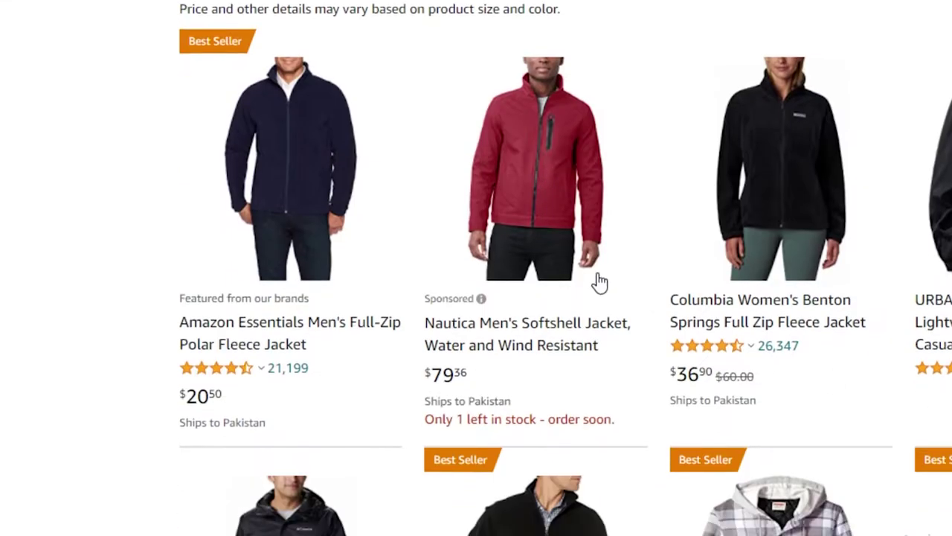
scroll(751, 363, "down", 4)
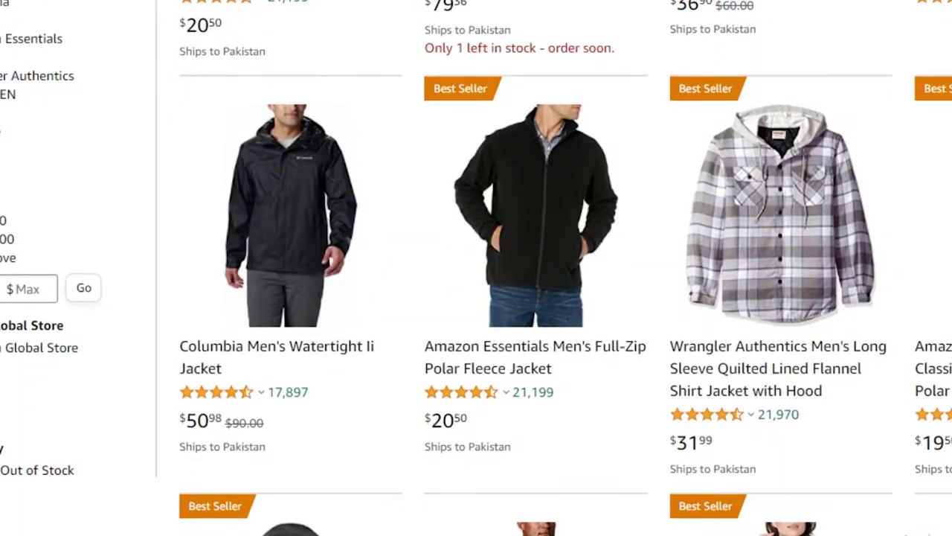
scroll(695, 369, "down", 7)
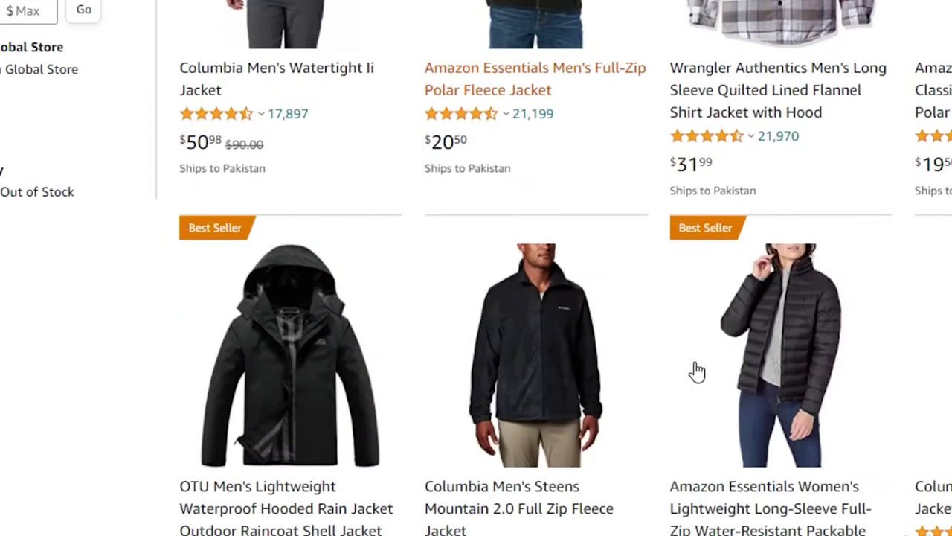
scroll(773, 350, "up", 2)
scroll(766, 360, "down", 3)
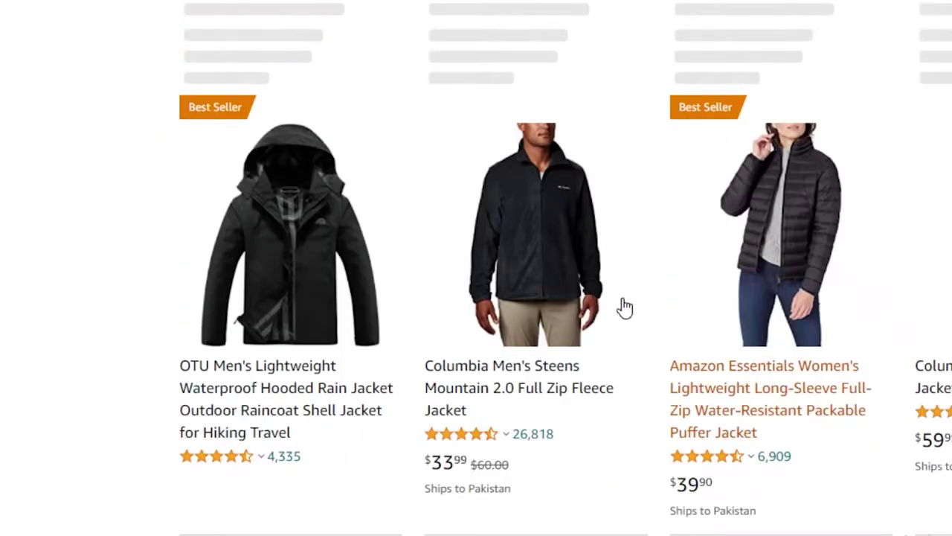
left_click(818, 361)
- Copy the puffer jacket's Best Sellers Rank number in Sports & Outdoors from its product details
scroll(595, 387, "down", 6)
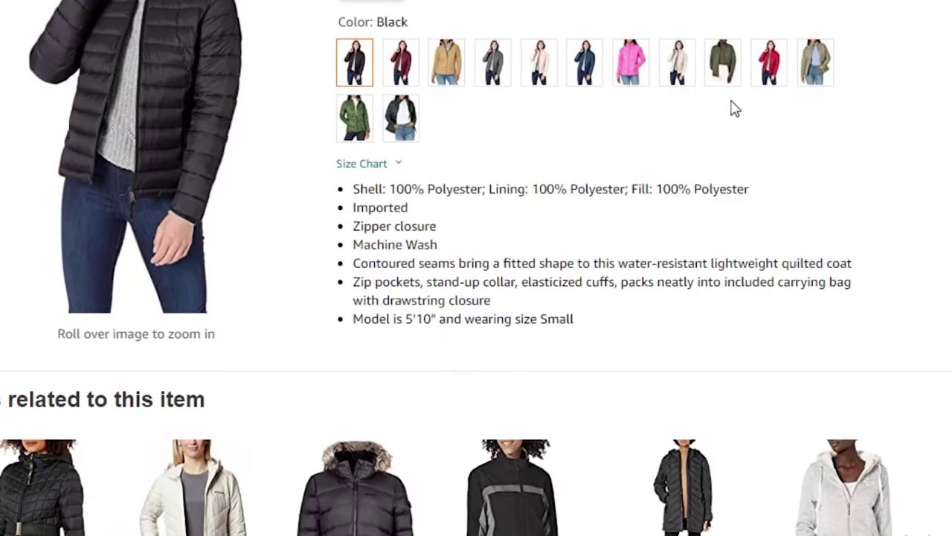
scroll(670, 186, "up", 4)
scroll(636, 257, "up", 1)
scroll(392, 312, "down", 15)
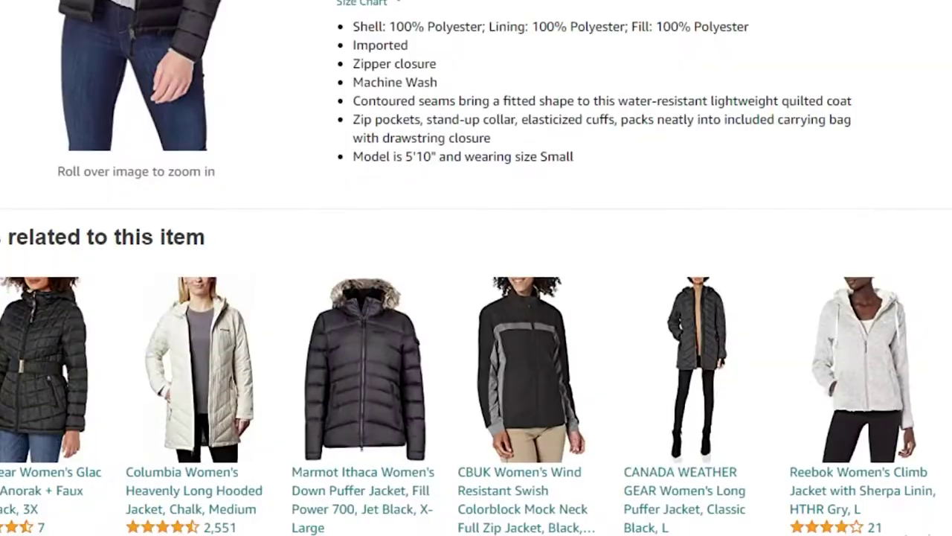
scroll(392, 312, "up", 3)
scroll(392, 312, "up", 13)
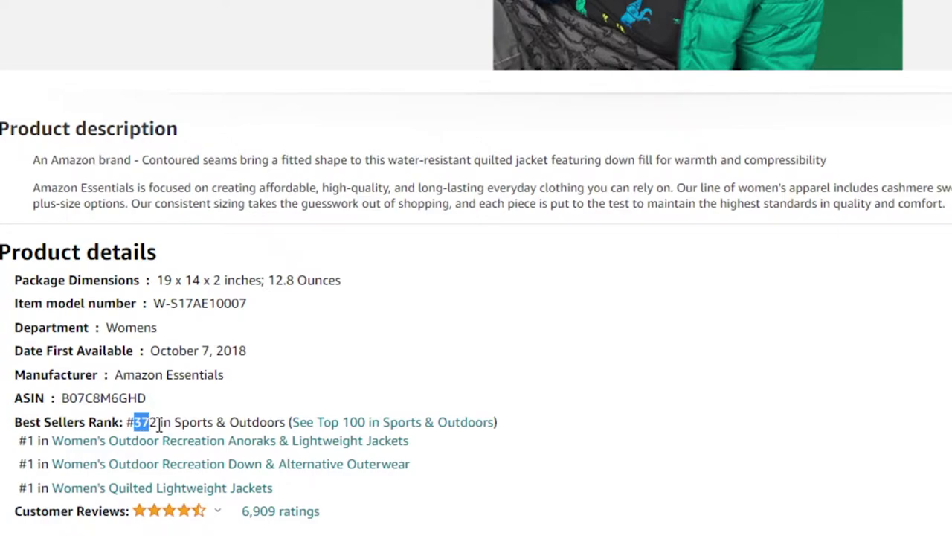
right_click(145, 430)
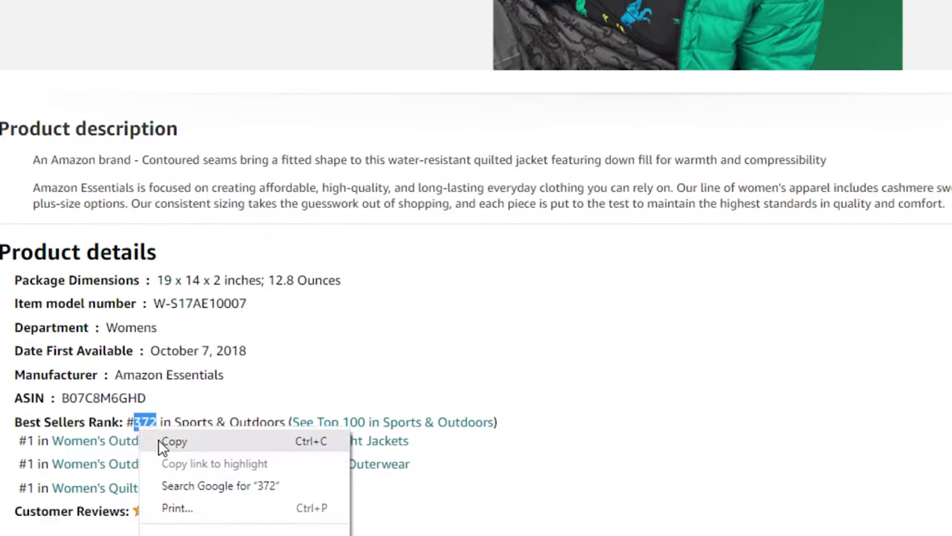
left_click(167, 441)
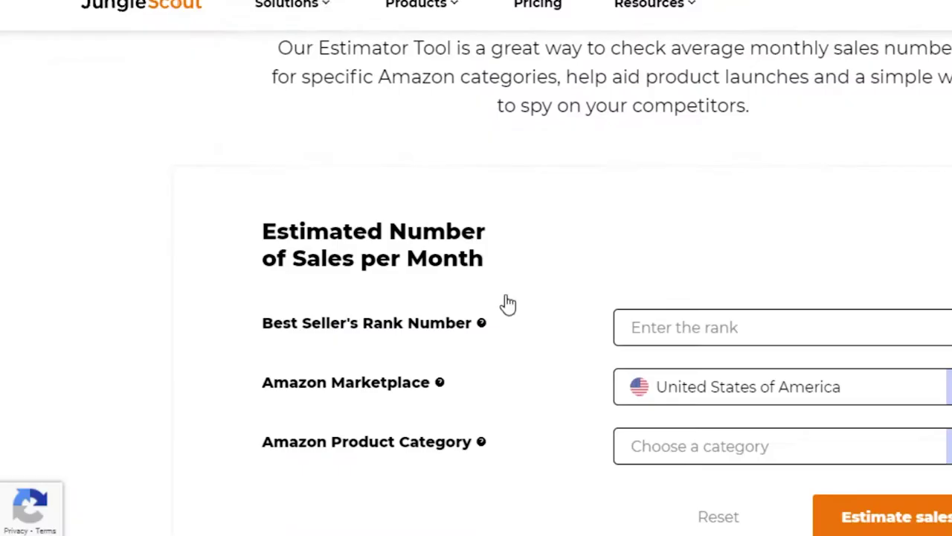
- Estimate monthly sales in the Jungle Scout estimator for rank 372 in the Sports & Outdoors category
right_click(679, 328)
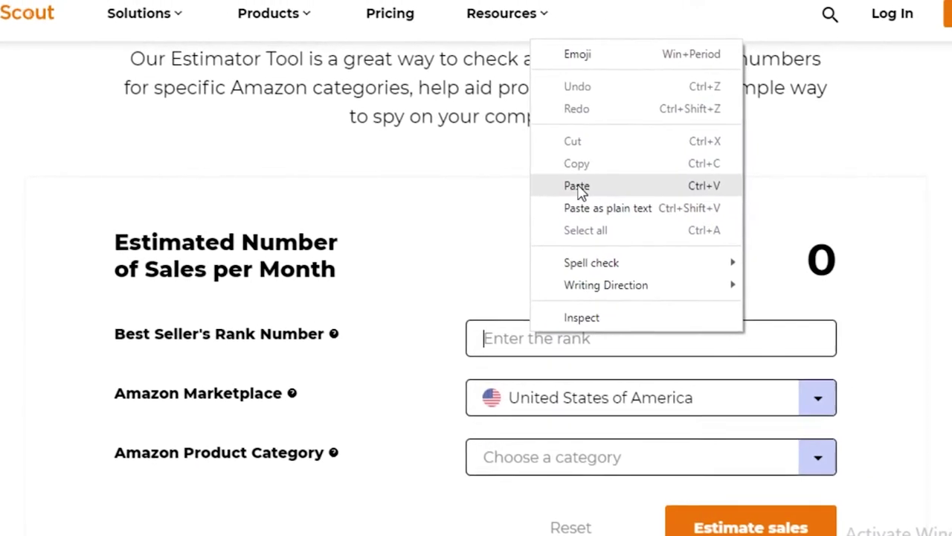
left_click(789, 183)
left_click(727, 437)
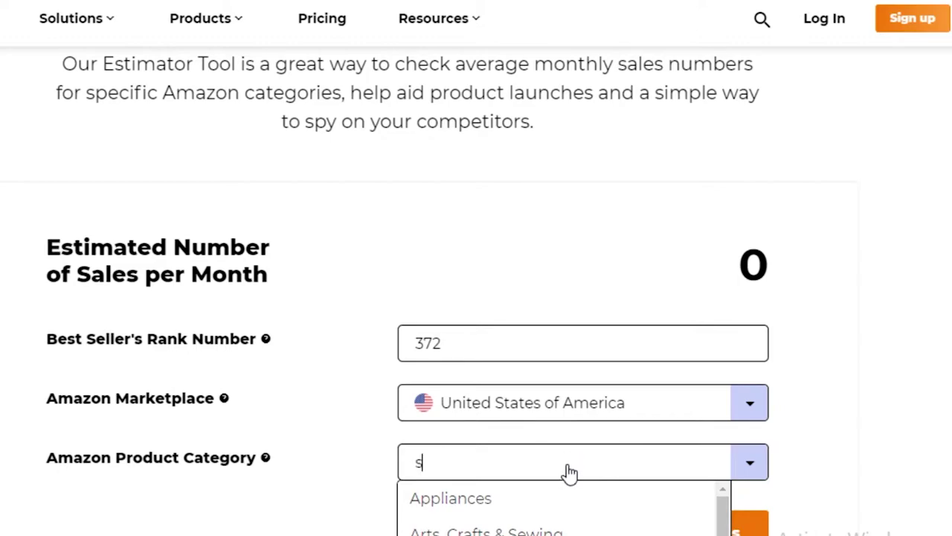
left_click(544, 499)
scroll(759, 455, "down", 2)
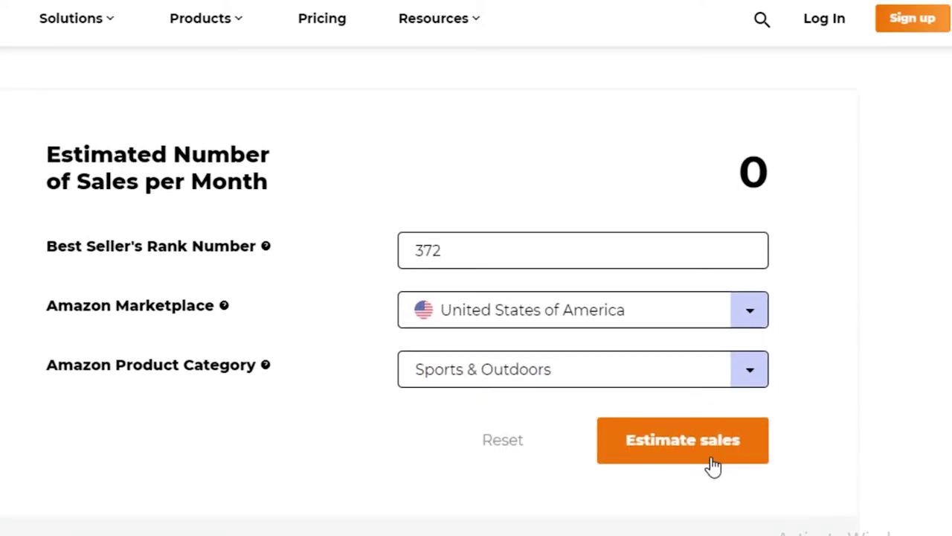
scroll(744, 339, "up", 1)
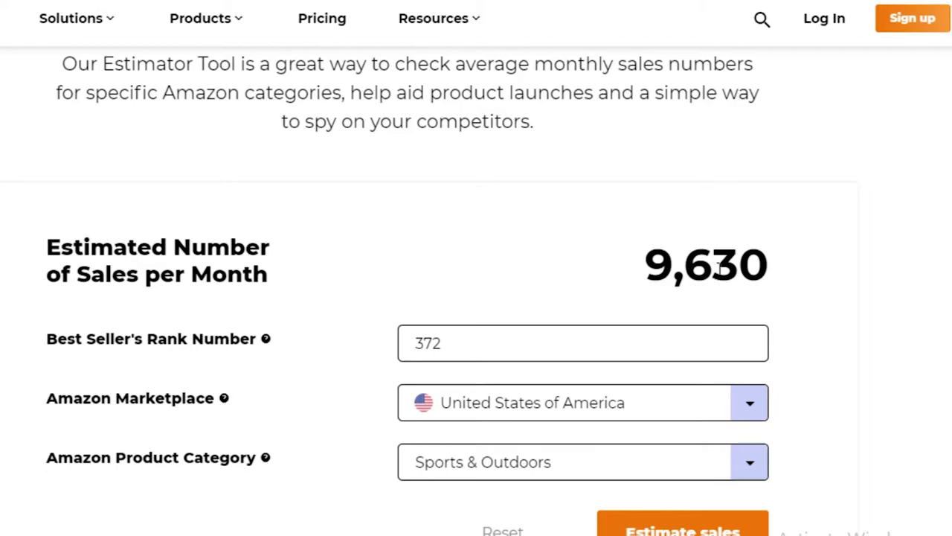
scroll(712, 287, "down", 3)
scroll(549, 276, "up", 3)
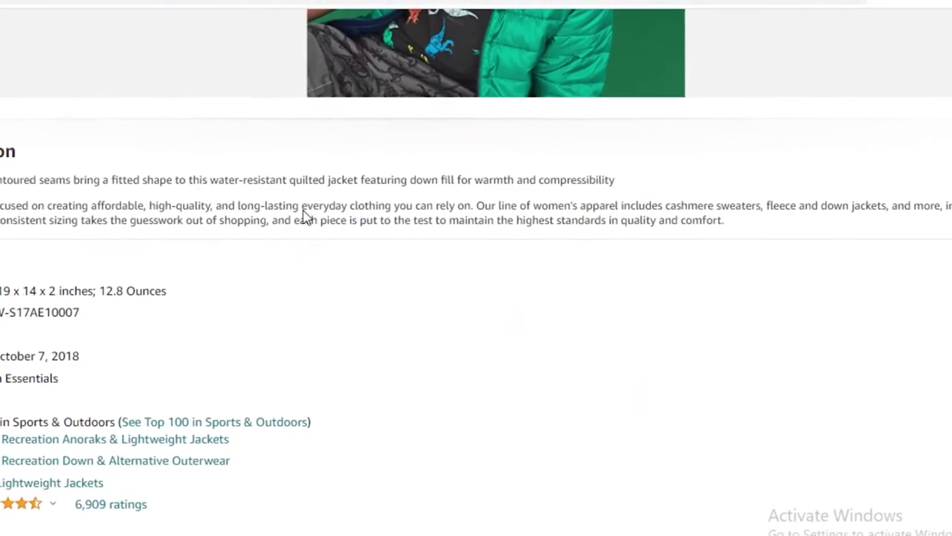
- Return to the puffer jacket's Amazon page and open the sponsored Rocawear Women's Glac Shield Anorak + Faux Fur listing
scroll(275, 172, "up", 20)
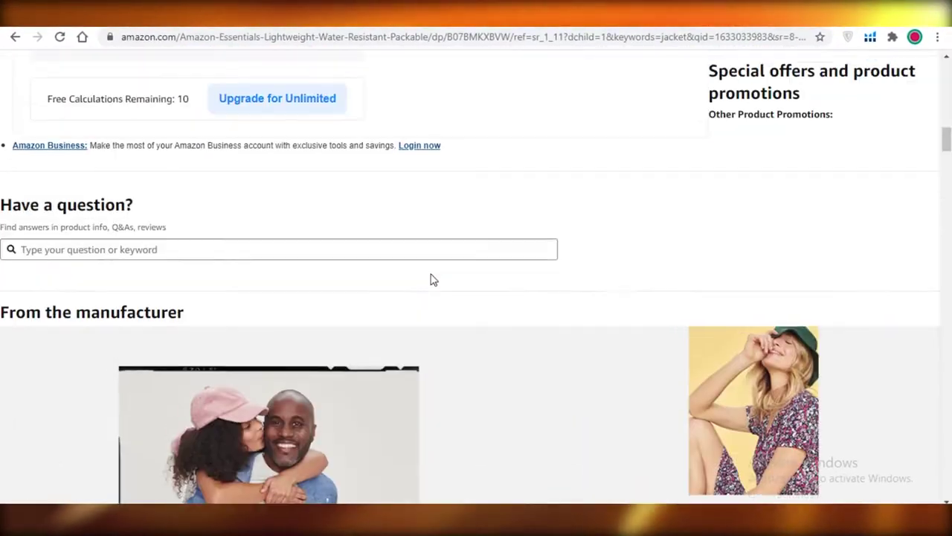
scroll(603, 330, "down", 15)
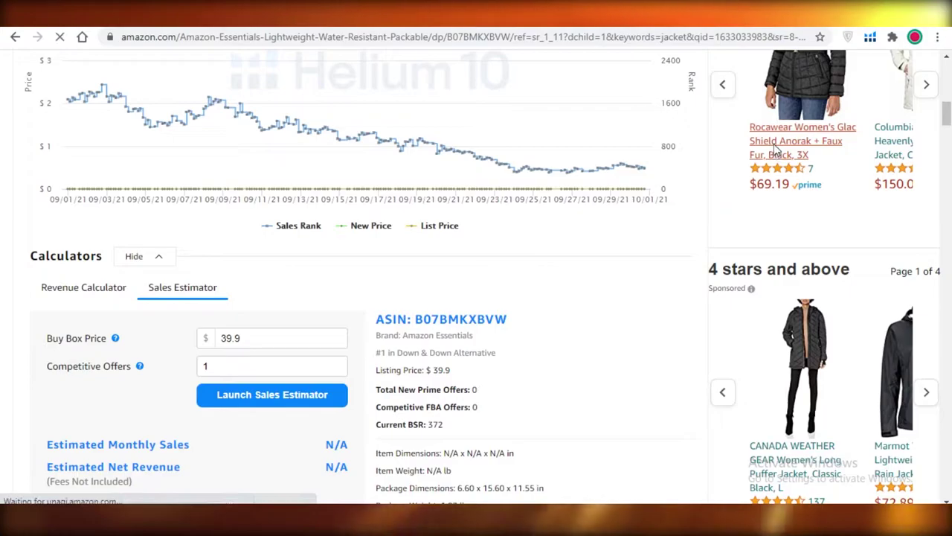
left_click(776, 151)
- Copy the Rocawear anorak's Best Sellers Rank number in Clothing, Shoes & Jewelry from its product details
scroll(378, 310, "down", 10)
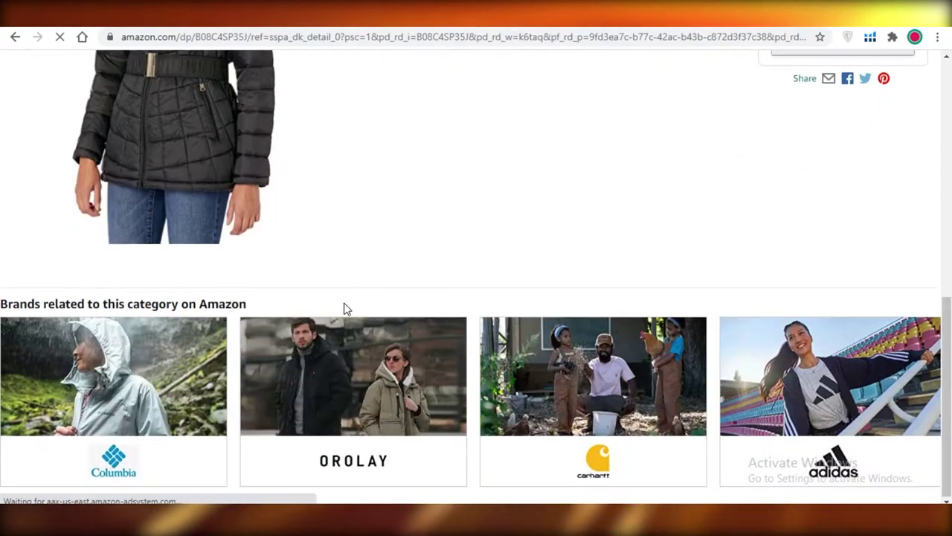
scroll(345, 309, "down", 15)
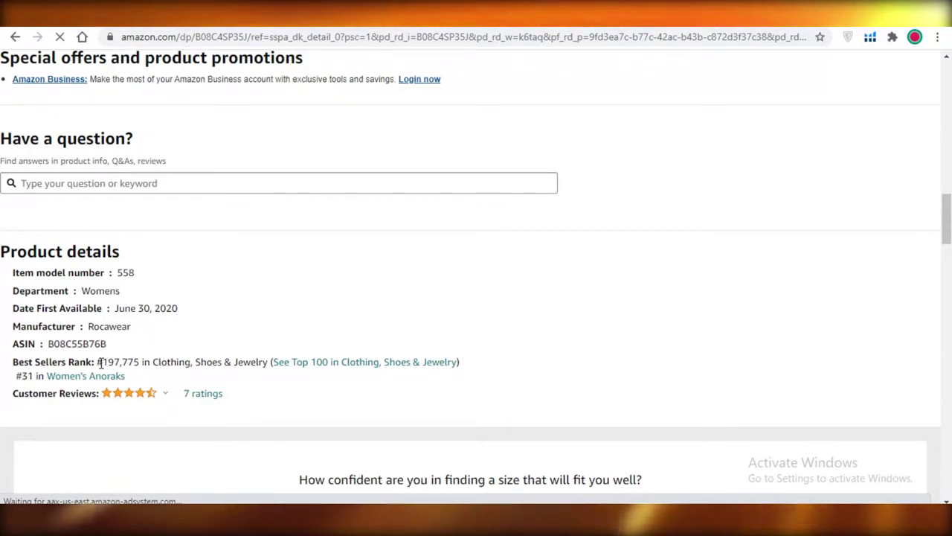
left_click_drag(100, 363, 137, 365)
right_click(134, 365)
left_click(181, 370)
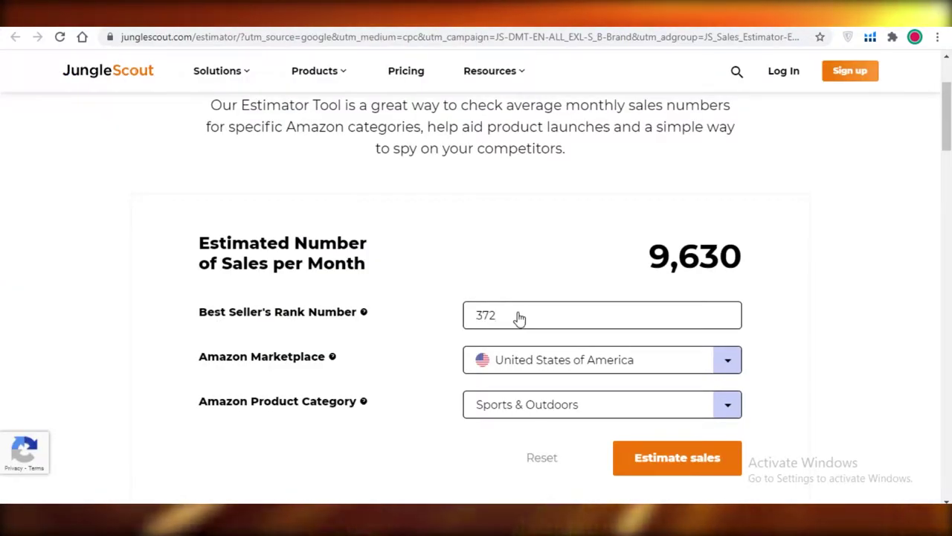
- Reset the Jungle Scout estimator, then enter rank 197,775 and choose the United States of America marketplace
double_click(520, 318)
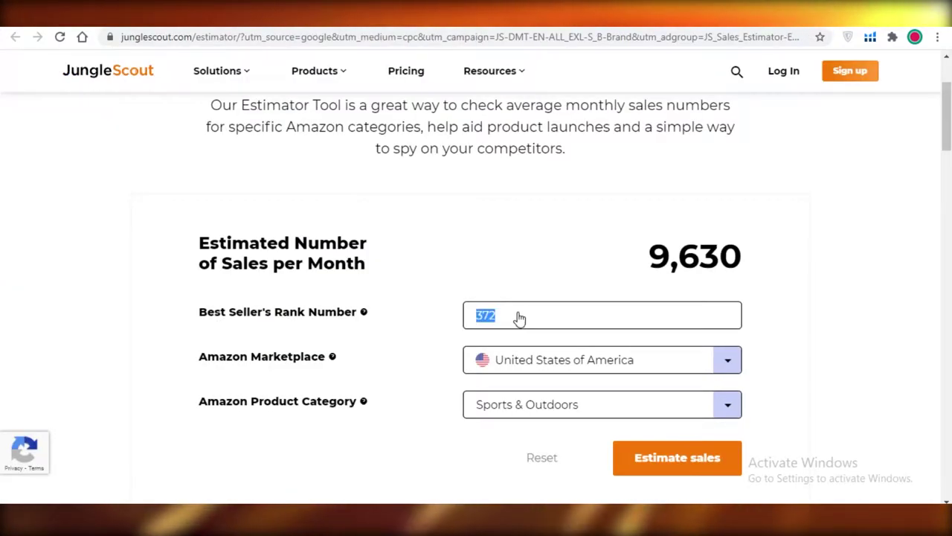
left_click(547, 461)
left_click(514, 314)
right_click(513, 314)
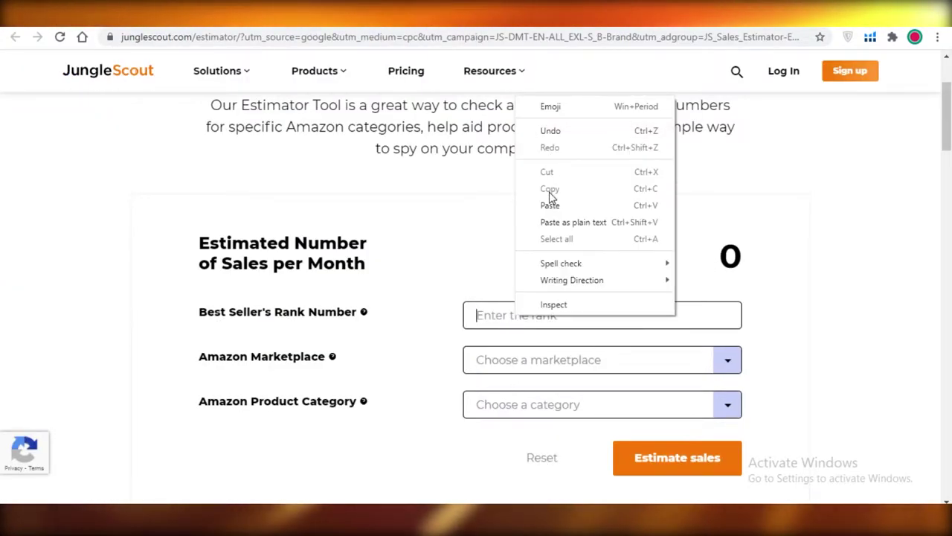
left_click(551, 202)
left_click(550, 360)
left_click(540, 393)
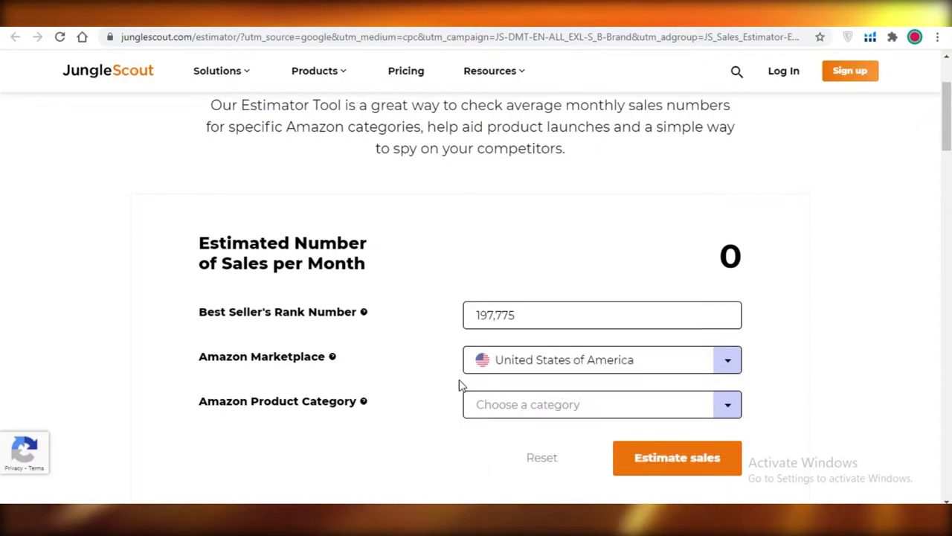
- Choose the Clothing, Shoes & Jewelry product category and run the sales estimate
left_click(558, 404)
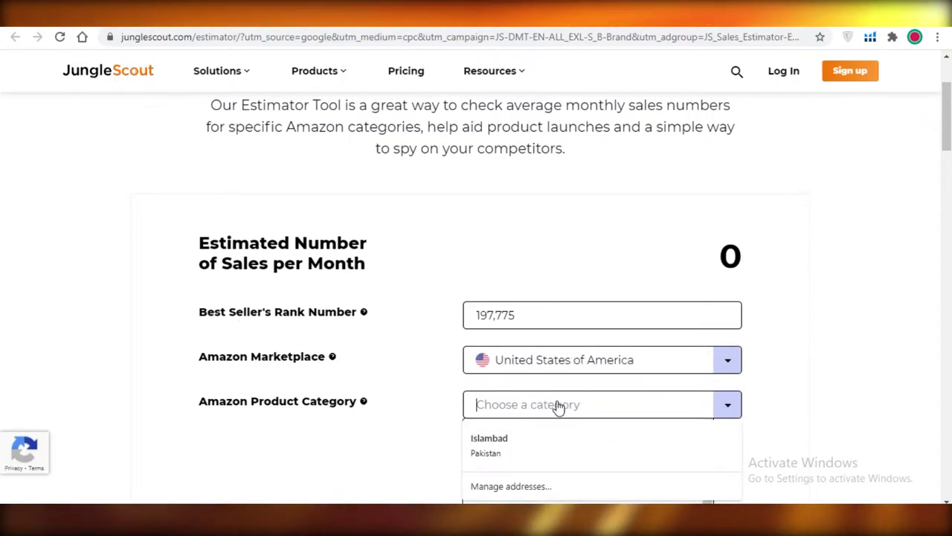
type("clo")
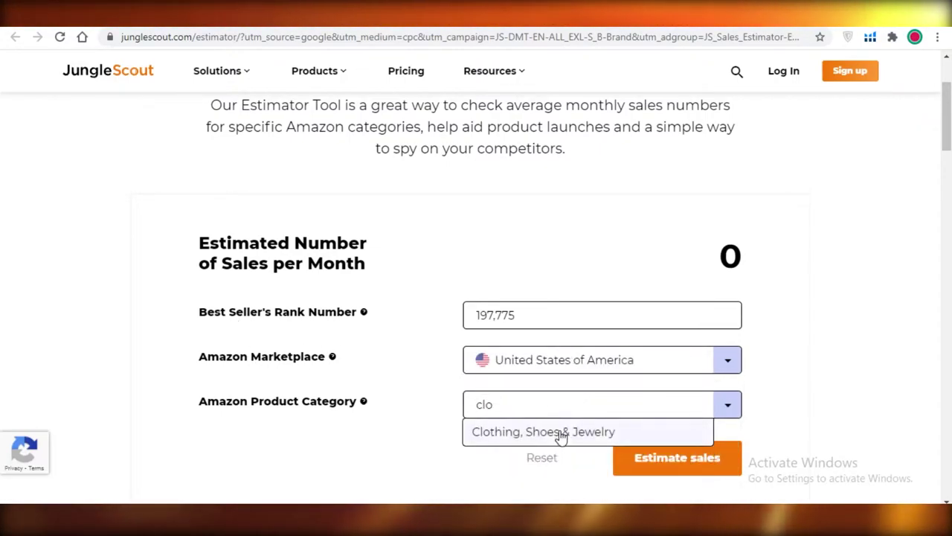
left_click(562, 437)
left_click(712, 465)
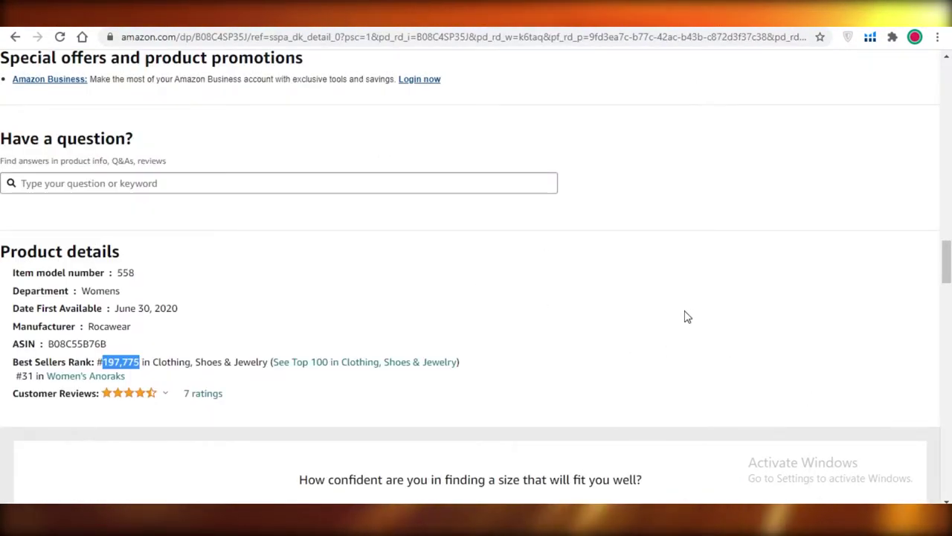
scroll(597, 345, "up", 20)
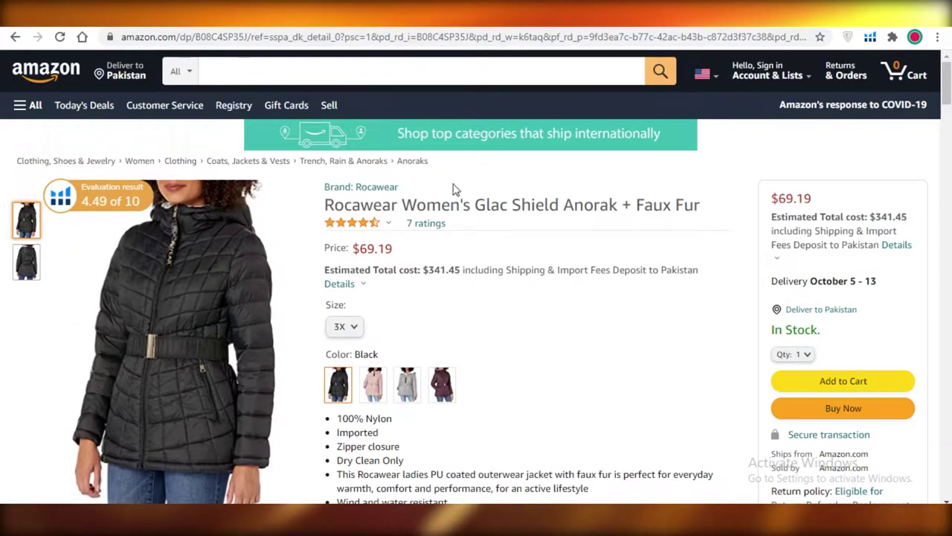
scroll(633, 387, "down", 3)
scroll(633, 391, "up", 2)
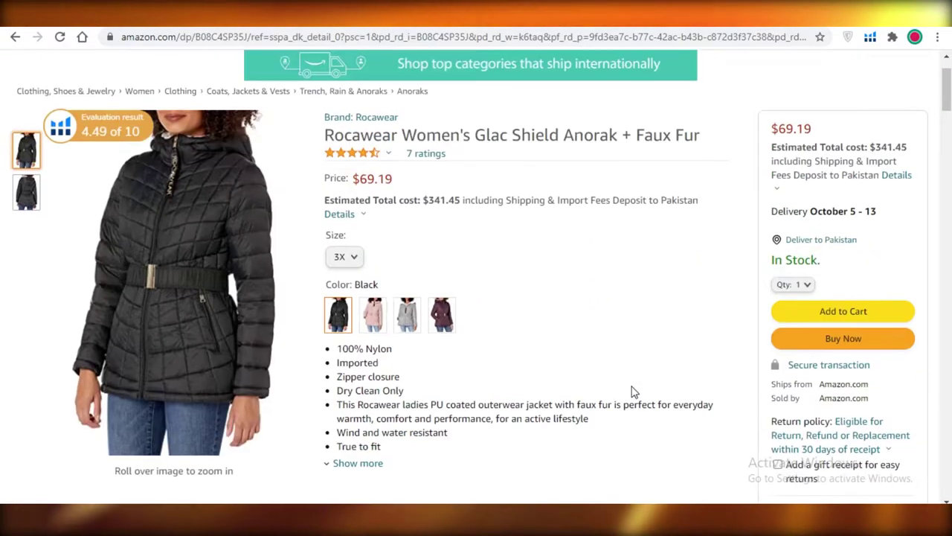
scroll(636, 450, "down", 4)
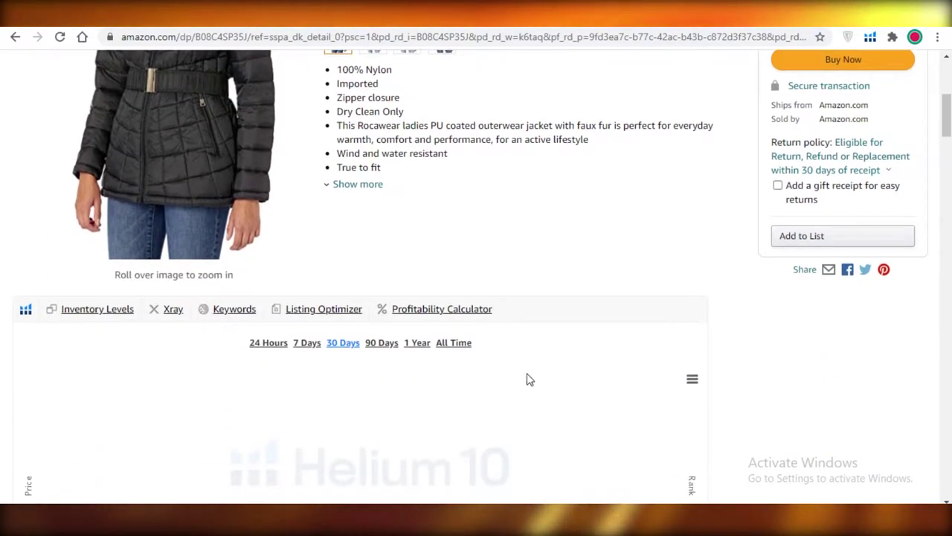
scroll(511, 228, "up", 4)
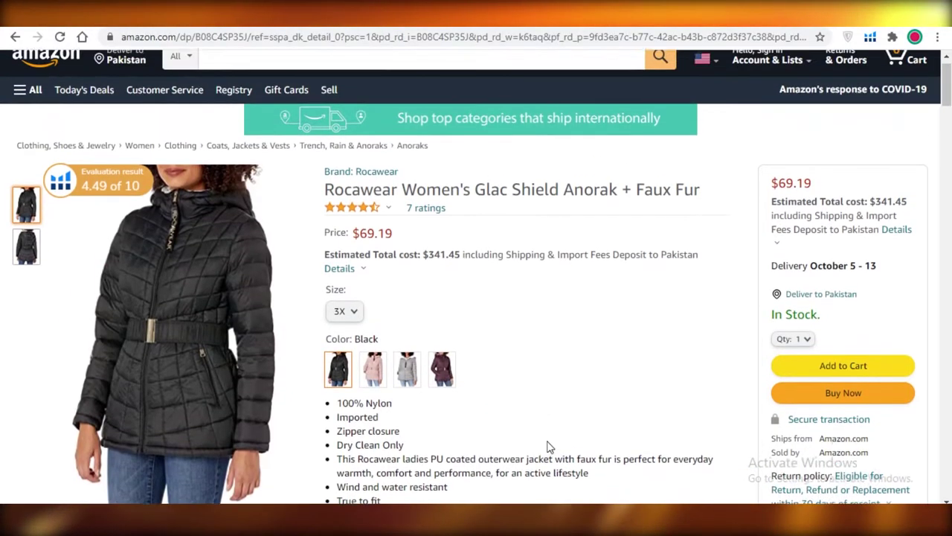
scroll(547, 447, "up", 1)
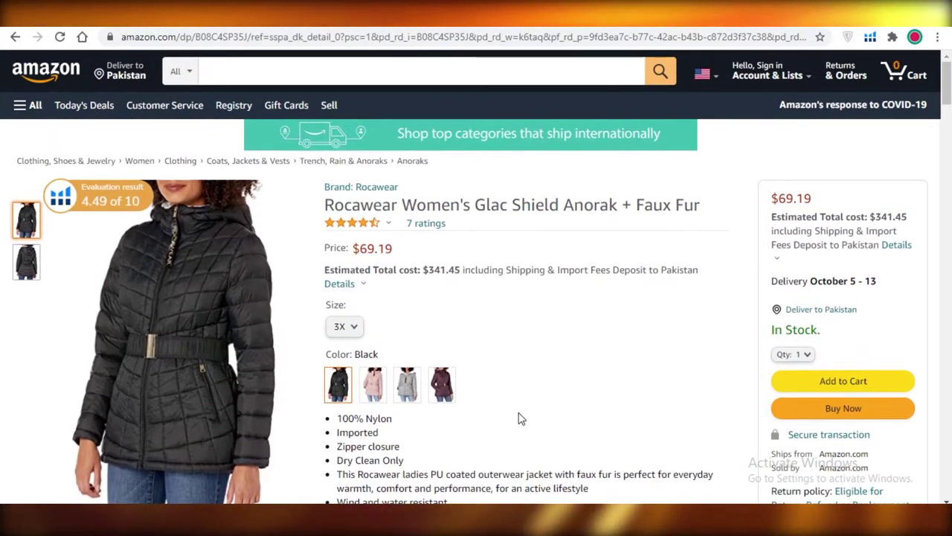
- Search Amazon for "book" and open the Paint by Sticker Kids: Christmas listing from the best sellers in Books
left_click(442, 74)
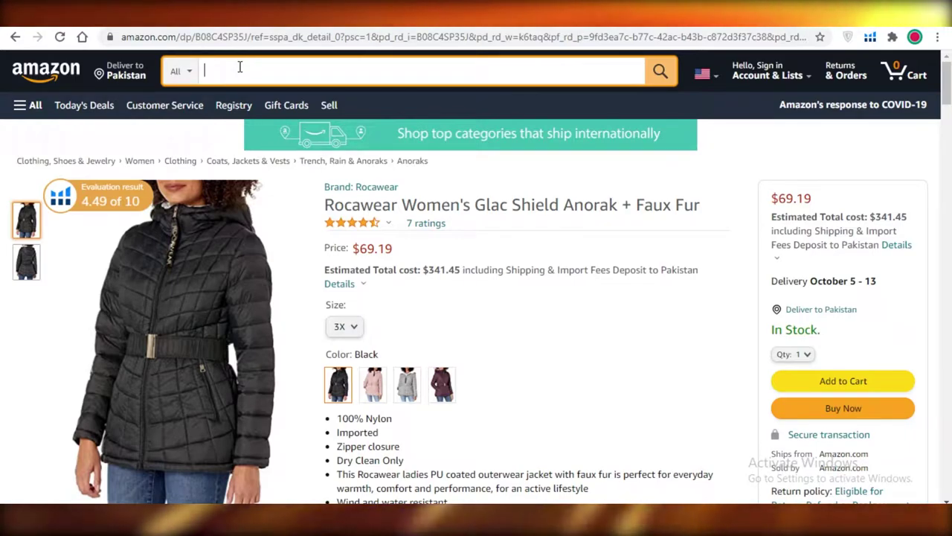
type("book")
key("Return")
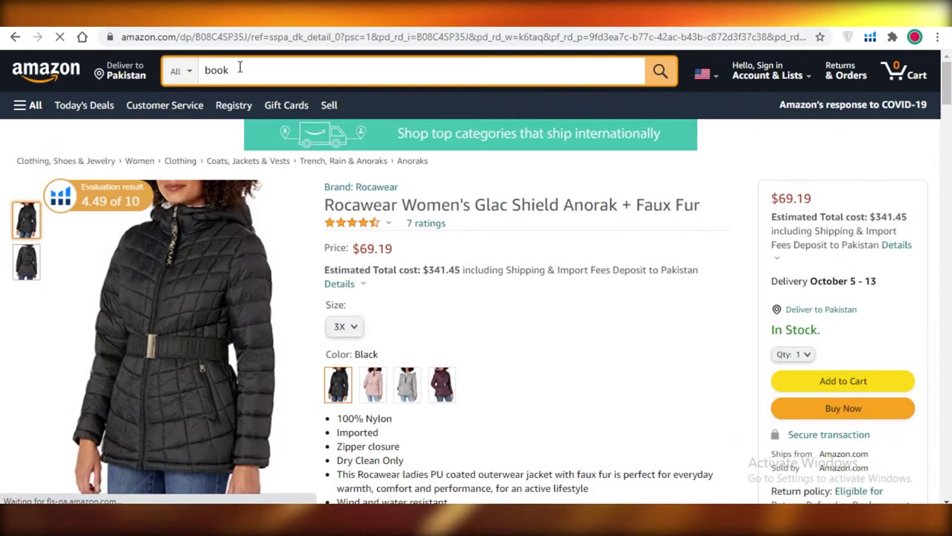
scroll(655, 293, "down", 5)
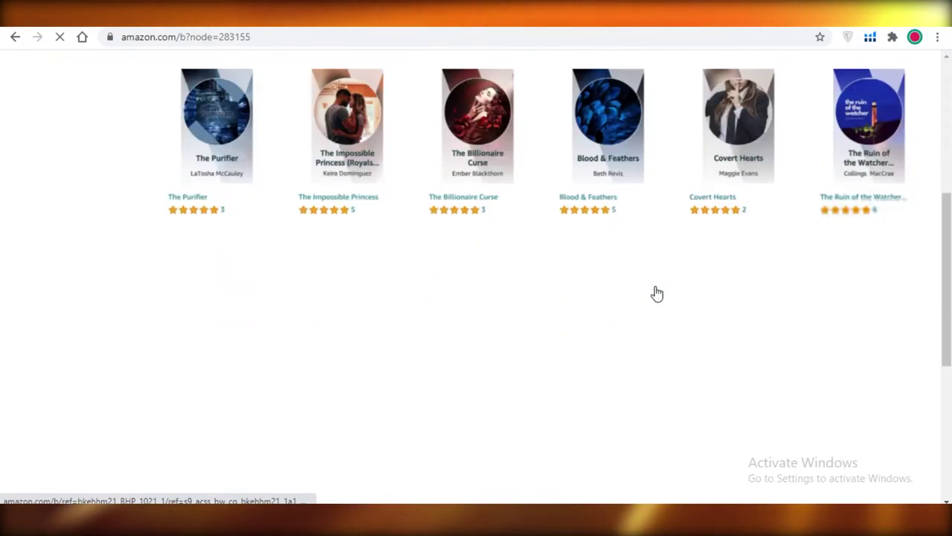
scroll(513, 290, "down", 7)
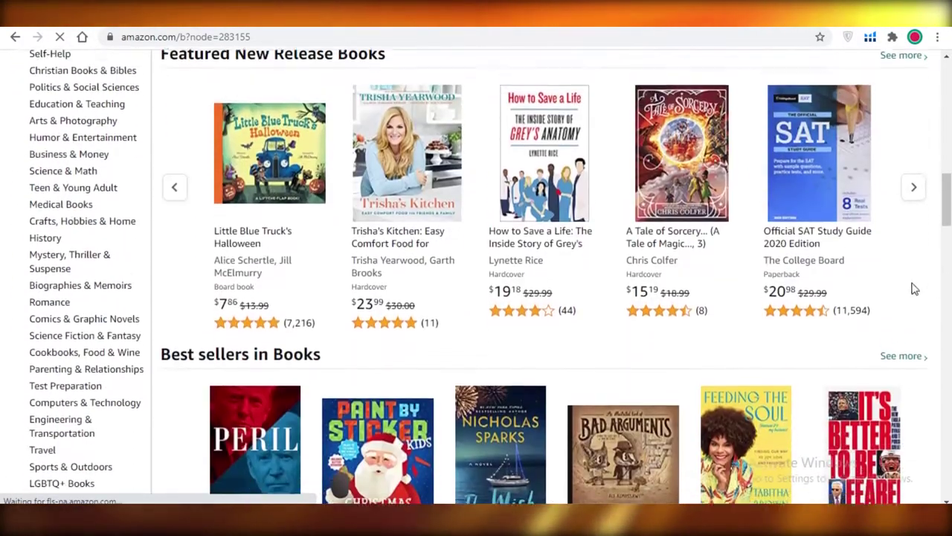
scroll(376, 201, "up", 4)
scroll(376, 200, "down", 10)
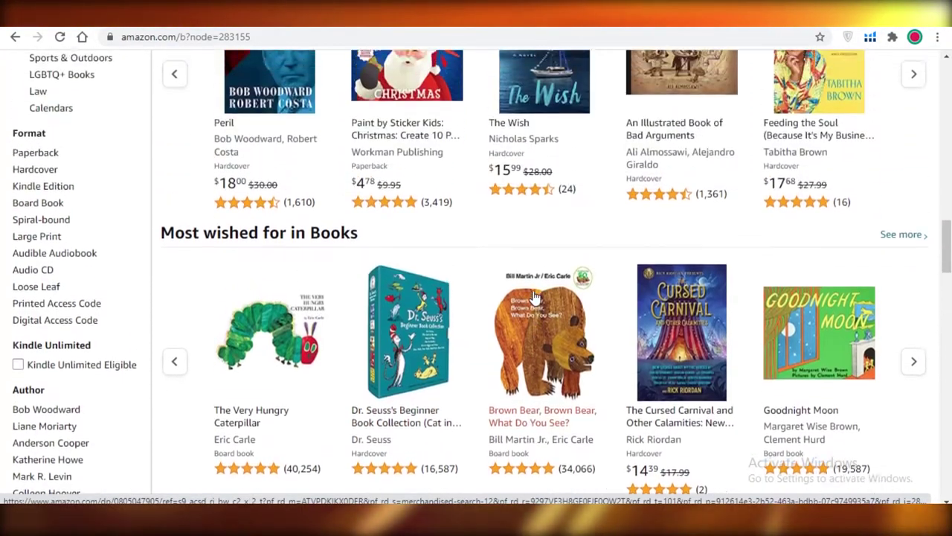
left_click(405, 129)
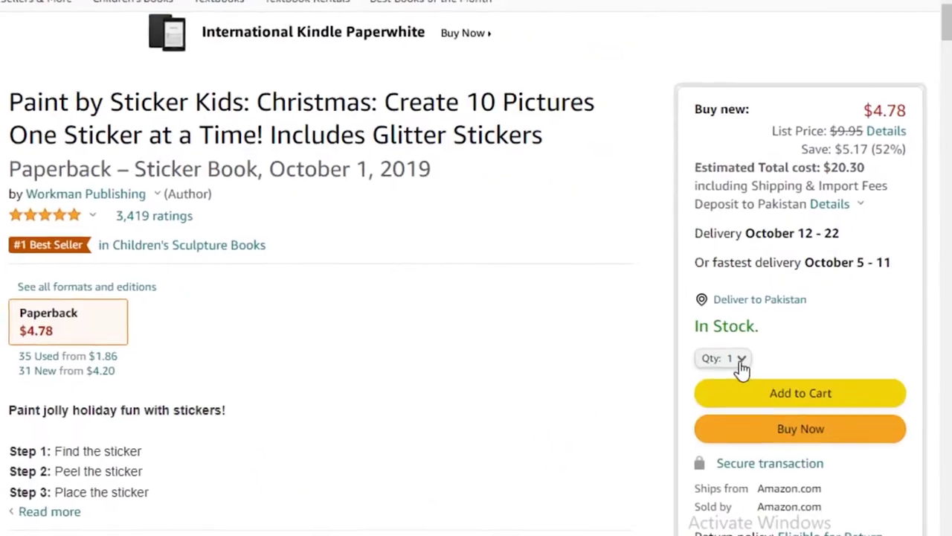
- Set the order quantity of the Paint by Sticker Kids: Christmas book to 80, the highest option offered
left_click(713, 368)
scroll(733, 209, "down", 15)
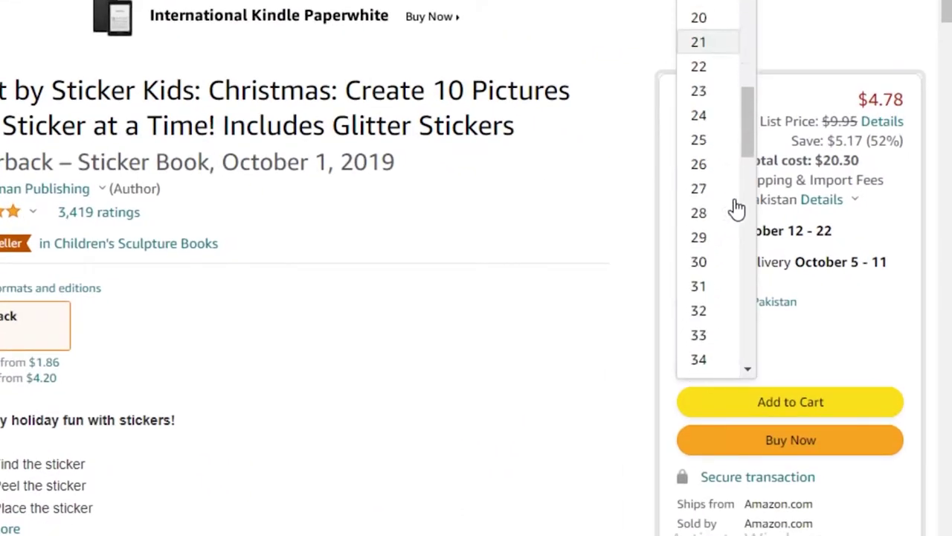
left_click(700, 260)
left_click(713, 268)
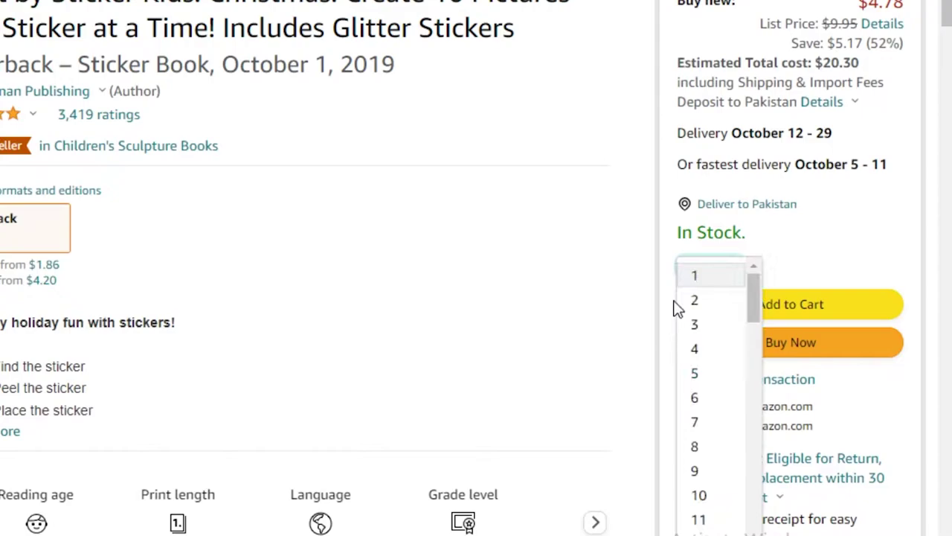
scroll(712, 402, "down", 15)
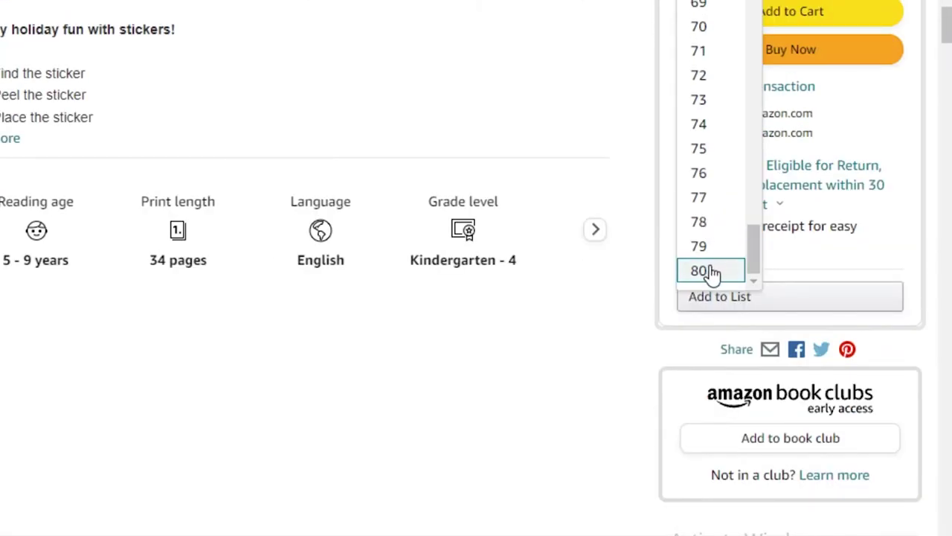
left_click(711, 272)
scroll(744, 372, "up", 5)
scroll(685, 446, "down", 1)
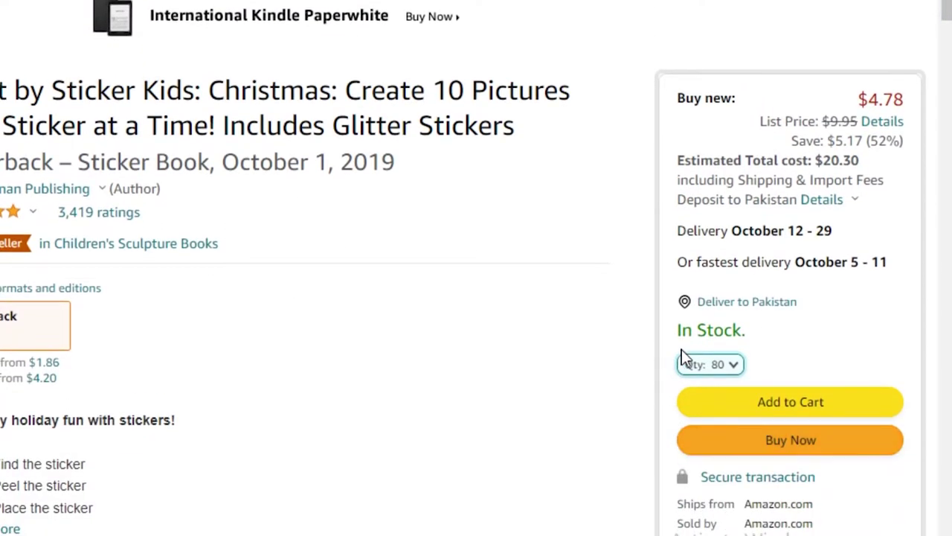
- Recheck the sticker book's quantity options and add 80 copies to the cart
left_click_drag(693, 362, 716, 368)
left_click(823, 286)
left_click(704, 371)
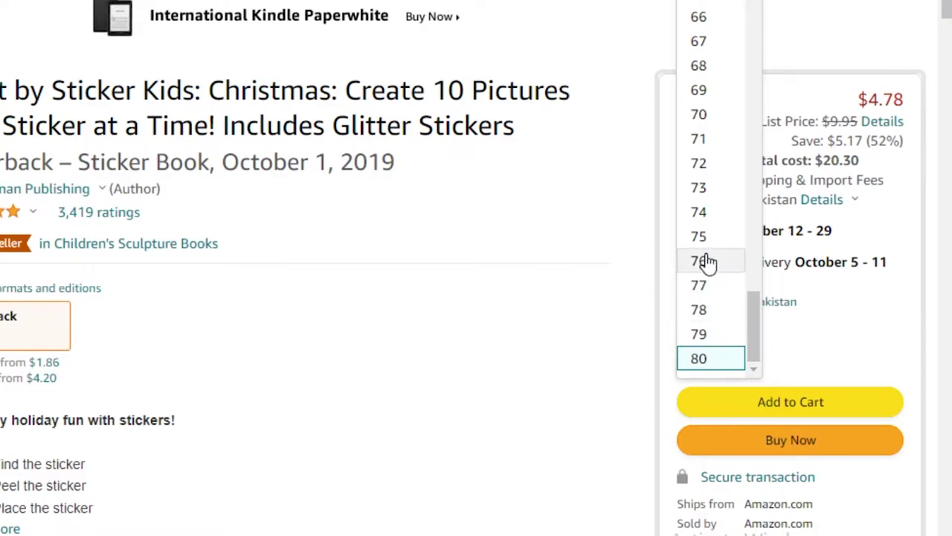
left_click(627, 403)
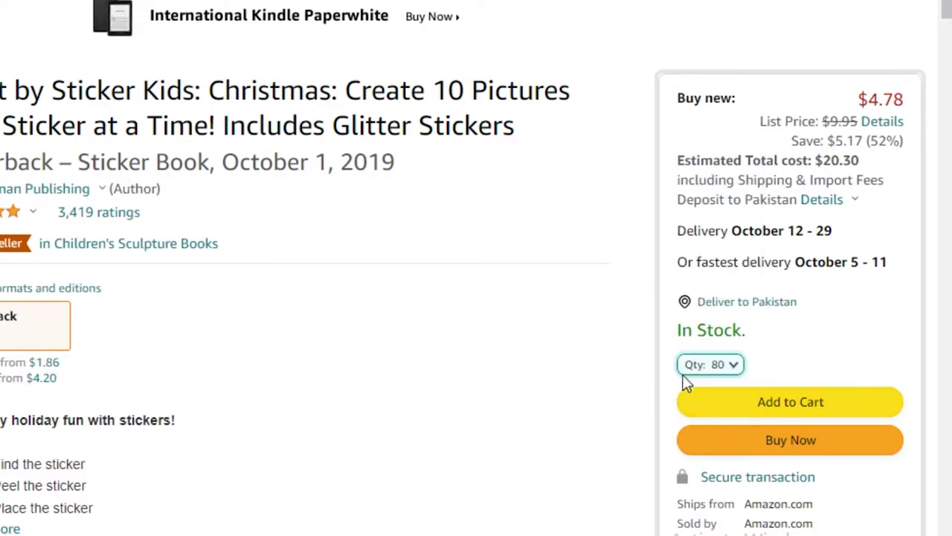
left_click(791, 402)
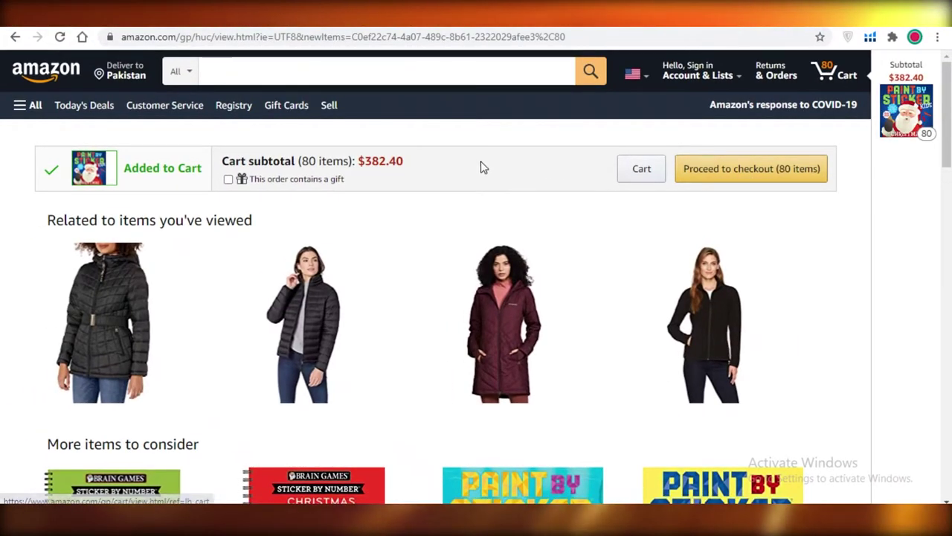
- Open the Rocawear anorak from the related items, add one to the cart and view the shopping cart
left_click(340, 76)
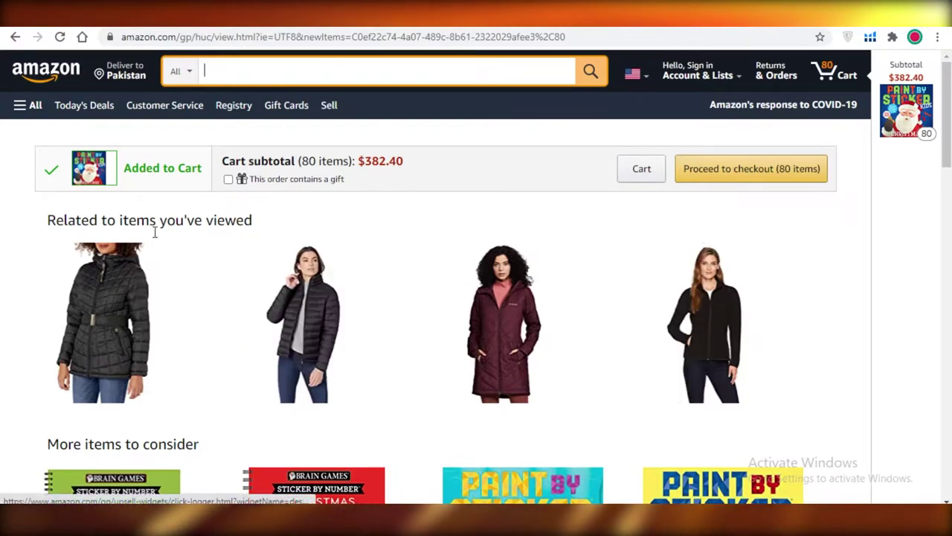
left_click(107, 326)
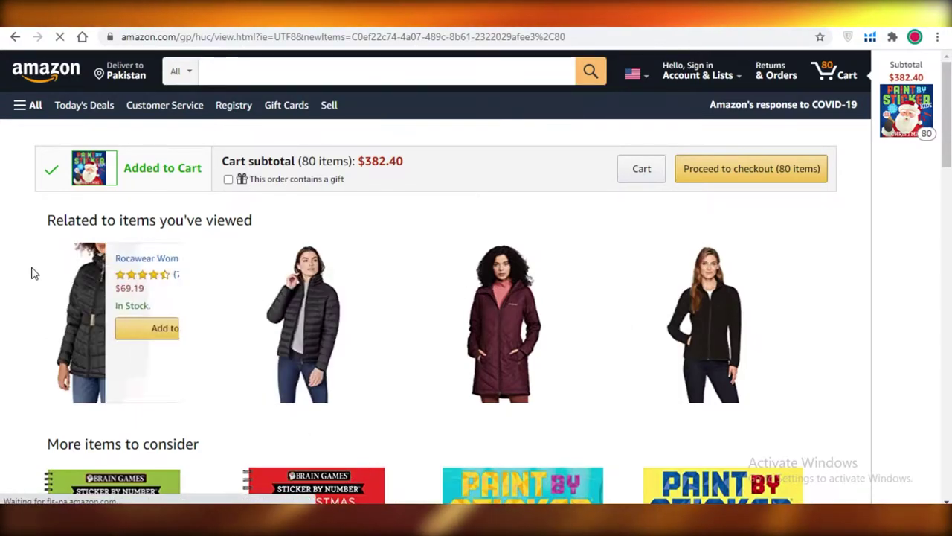
scroll(216, 254, "down", 1)
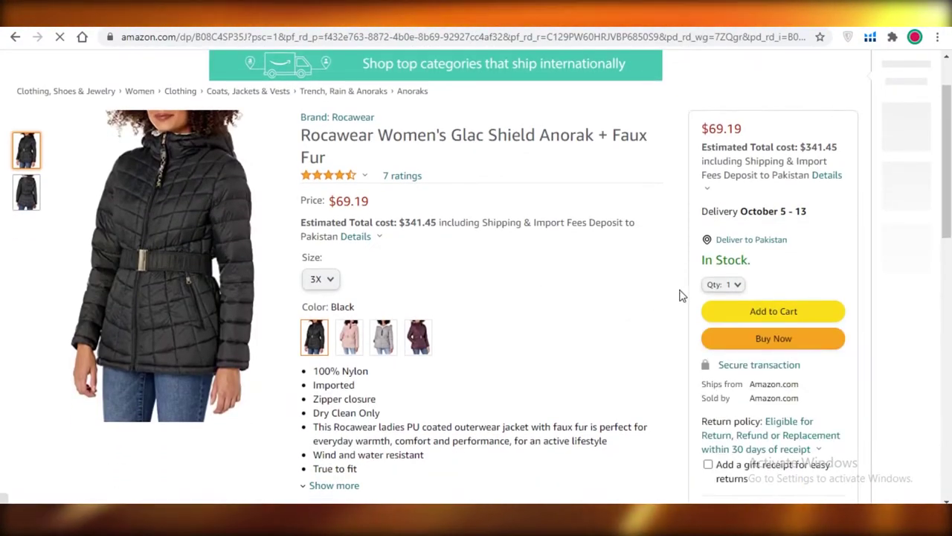
left_click(747, 309)
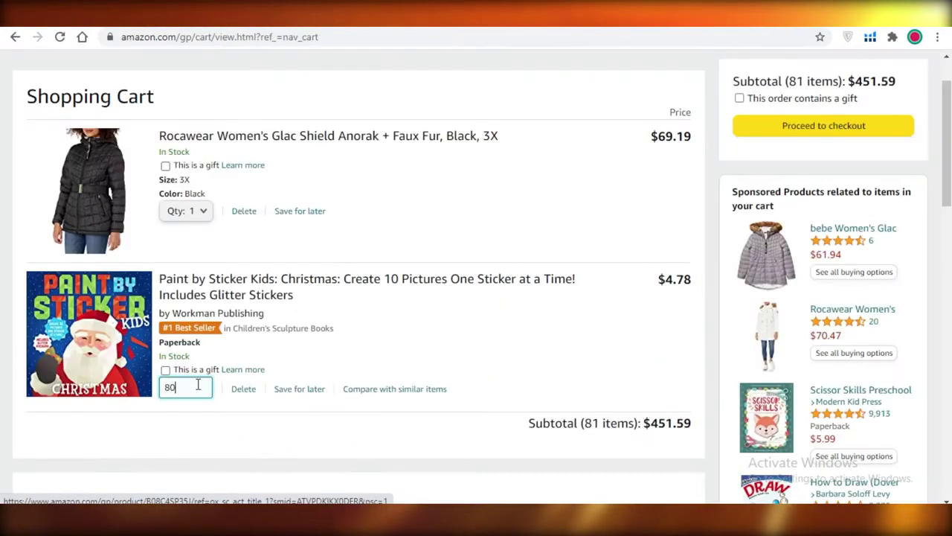
- Set the Rocawear anorak's cart quantity to 5 and try to raise the sticker book's quantity to 999
left_click(196, 218)
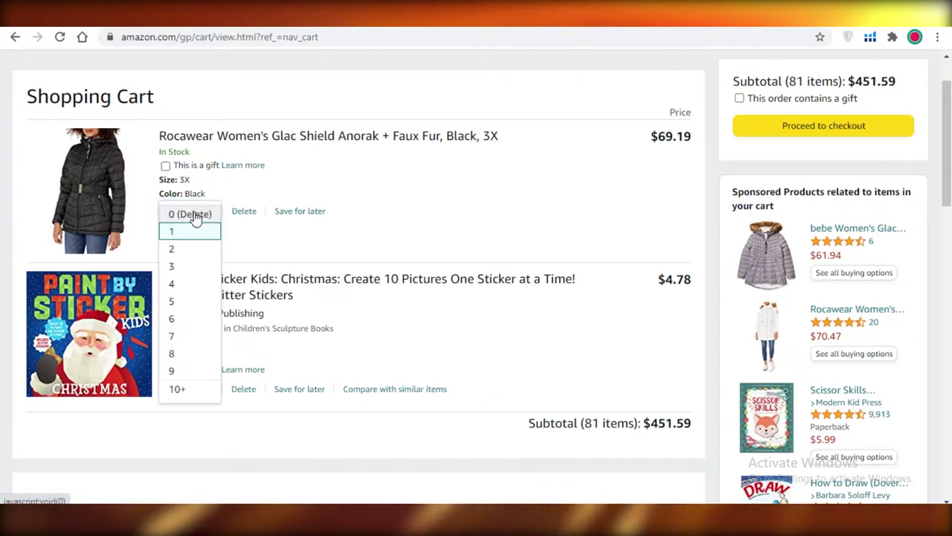
key("5")
double_click(195, 383)
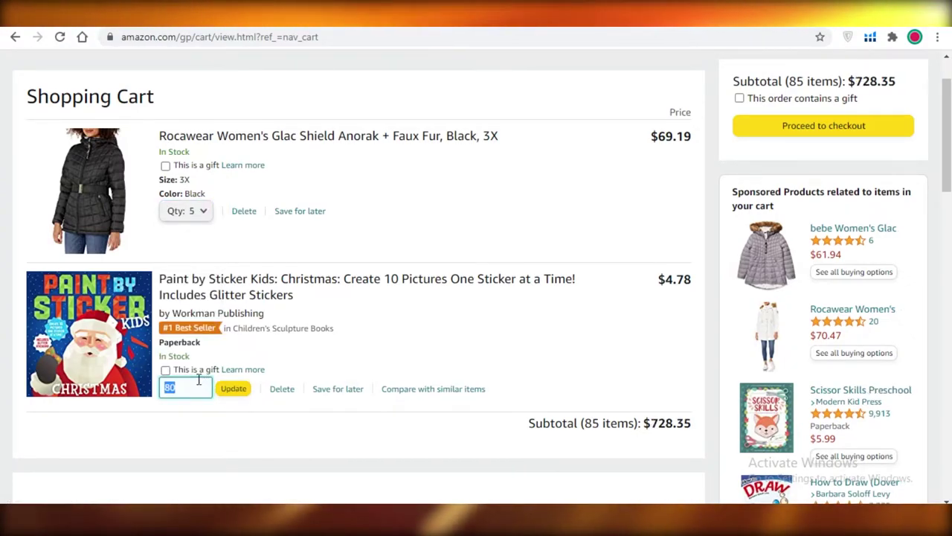
type("999")
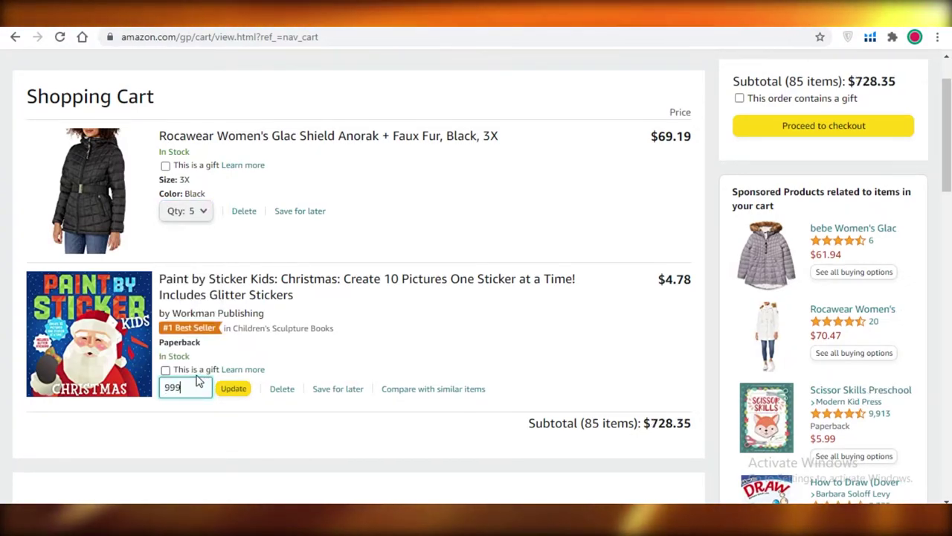
key("Return")
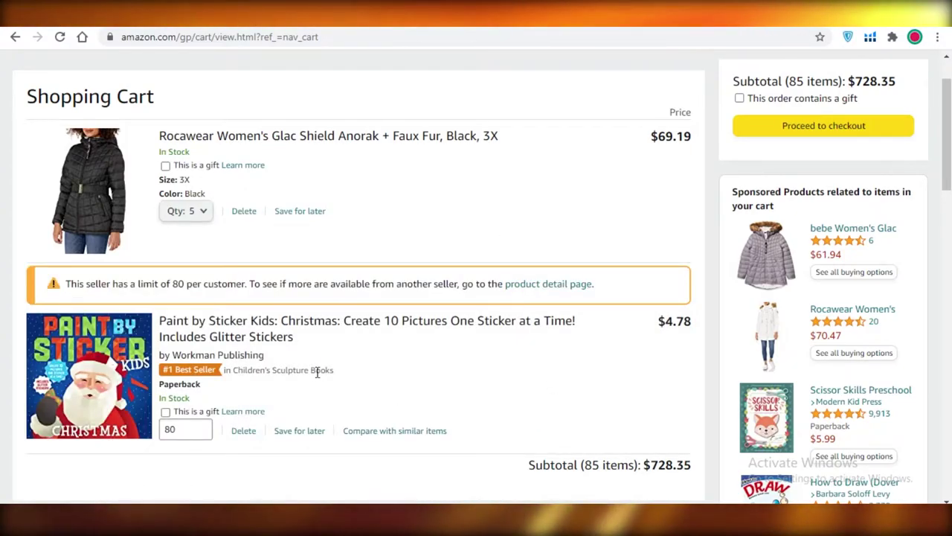
- Request a quantity of 999 for the Rocawear anorak in the cart and review its quantity options
left_click(181, 207)
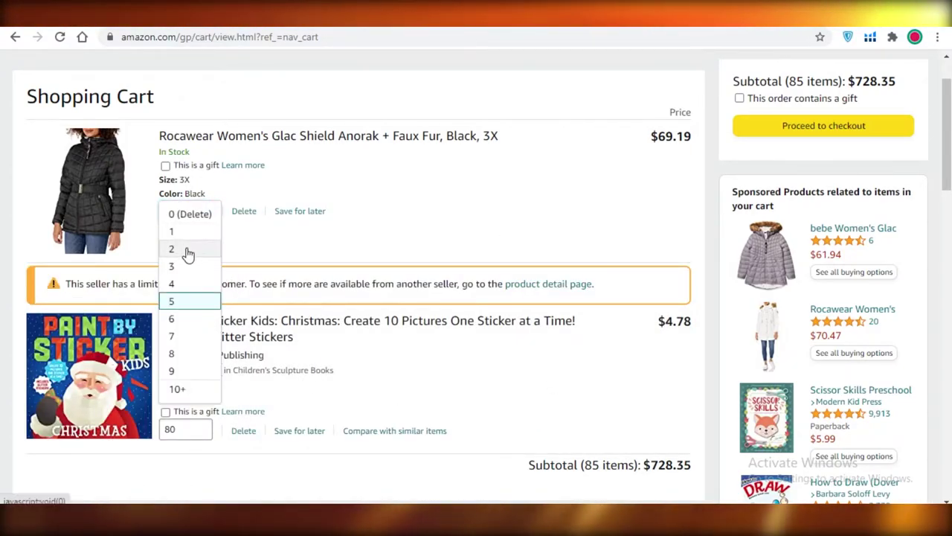
left_click(183, 387)
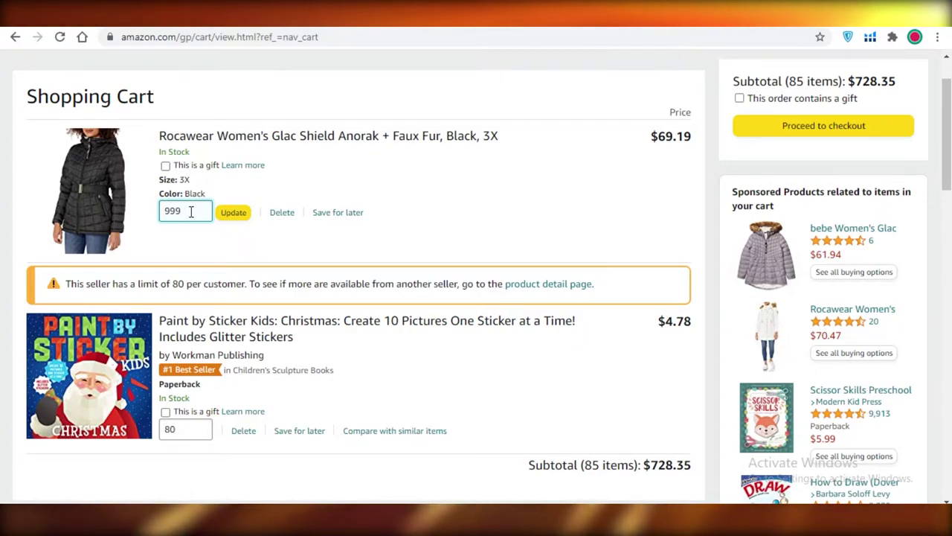
key("Return")
right_click(191, 212)
left_click(74, 121)
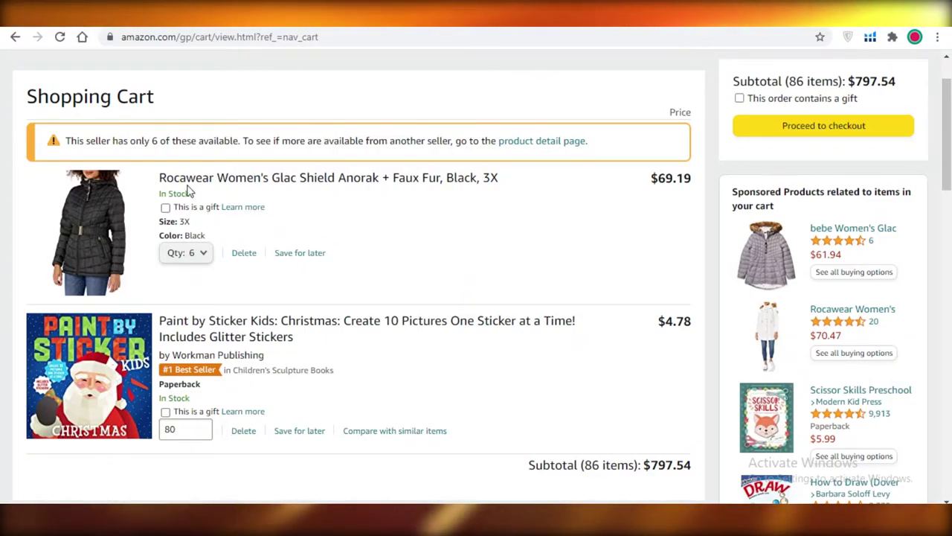
left_click(172, 254)
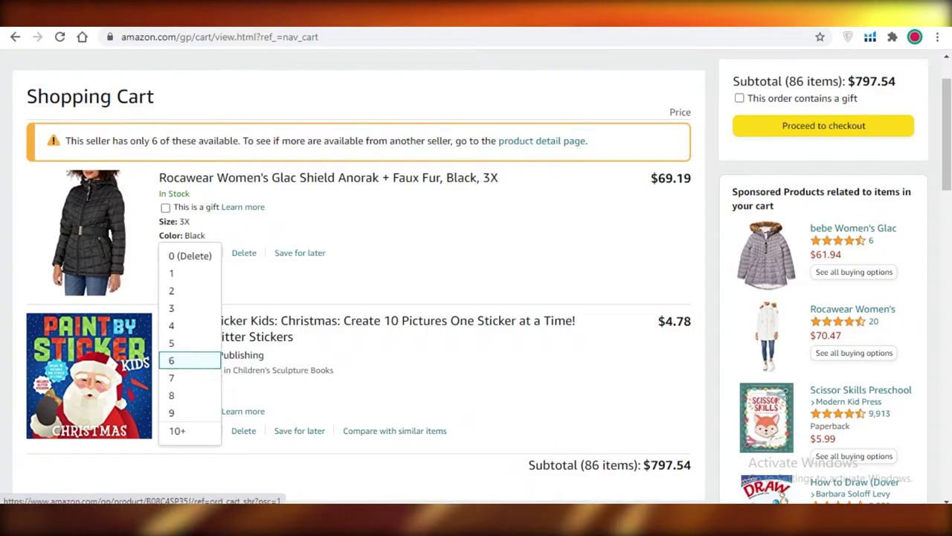
left_click(651, 110)
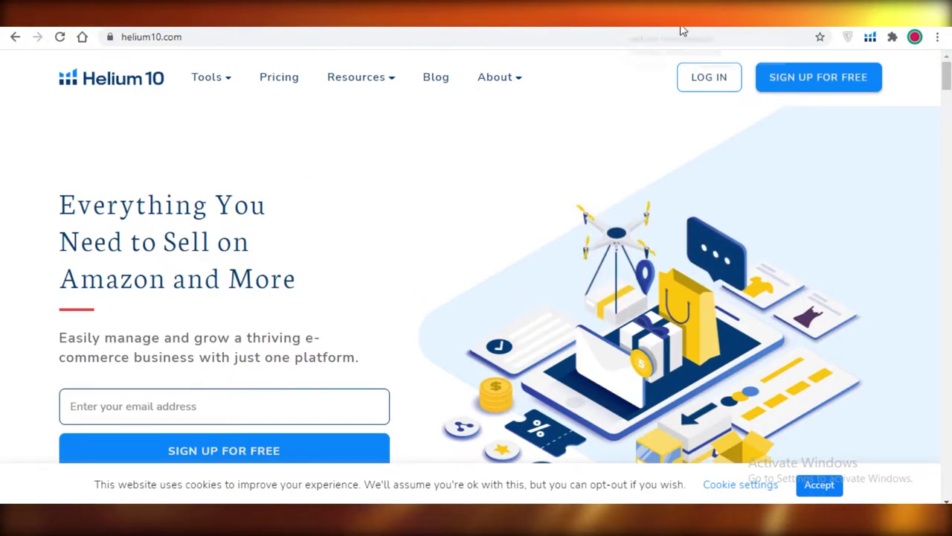
- Look over the Helium 10 home and pricing pages and return to the Helium 10 member dashboard
left_click(654, 13)
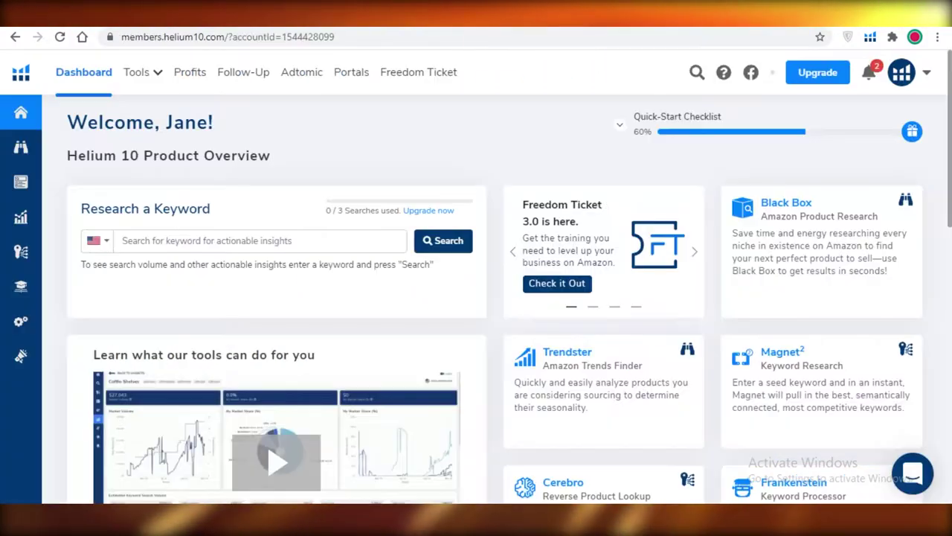
key("ctrl+shift+Tab")
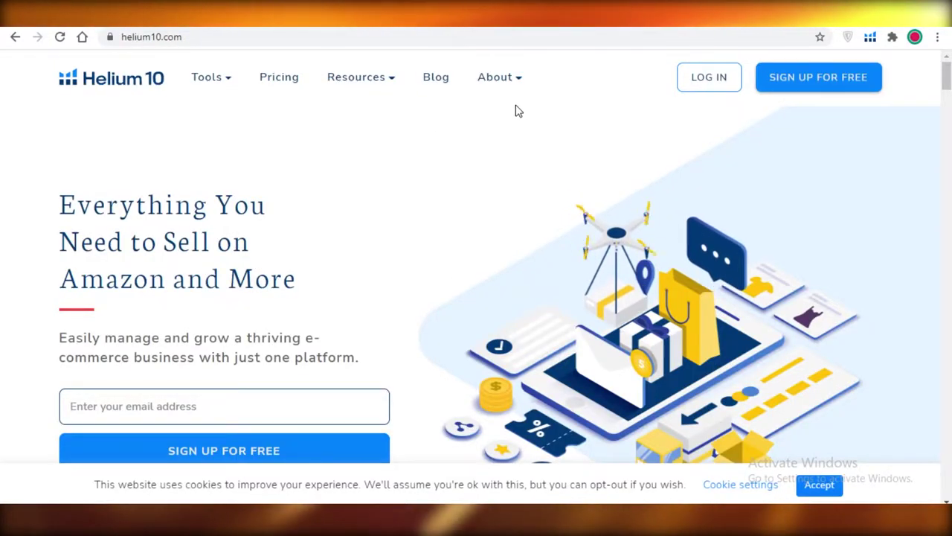
key("ctrl+shift+Tab")
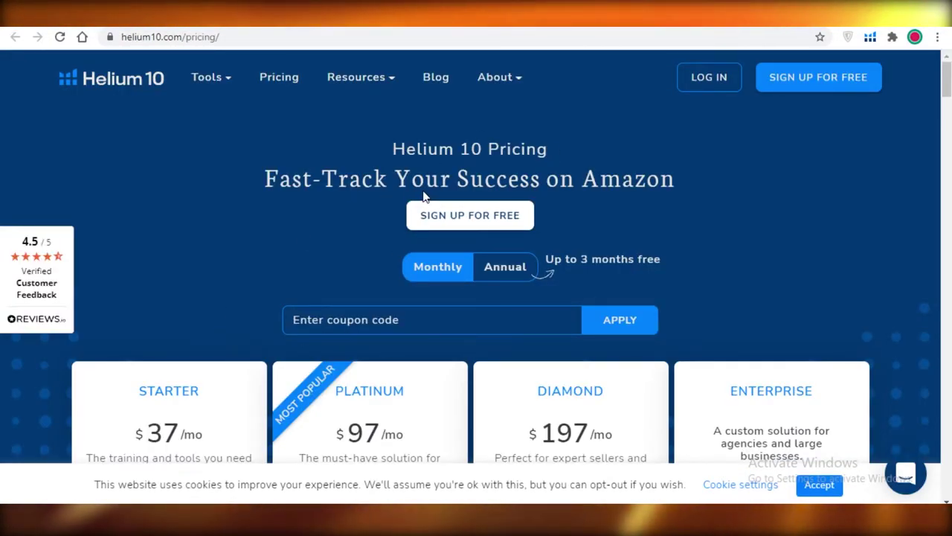
left_click(426, 226)
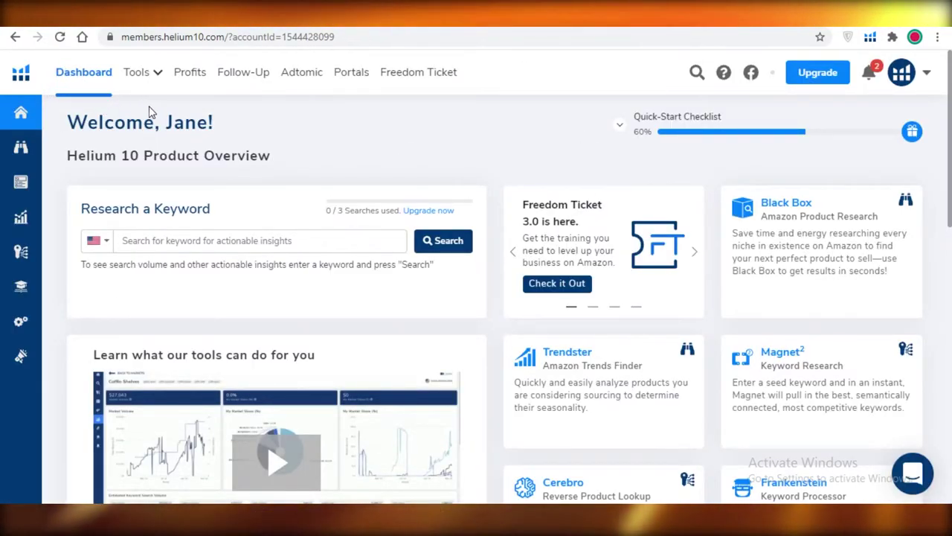
- Open the Black Box product research tool and look through its category list without selecting a category
left_click(133, 86)
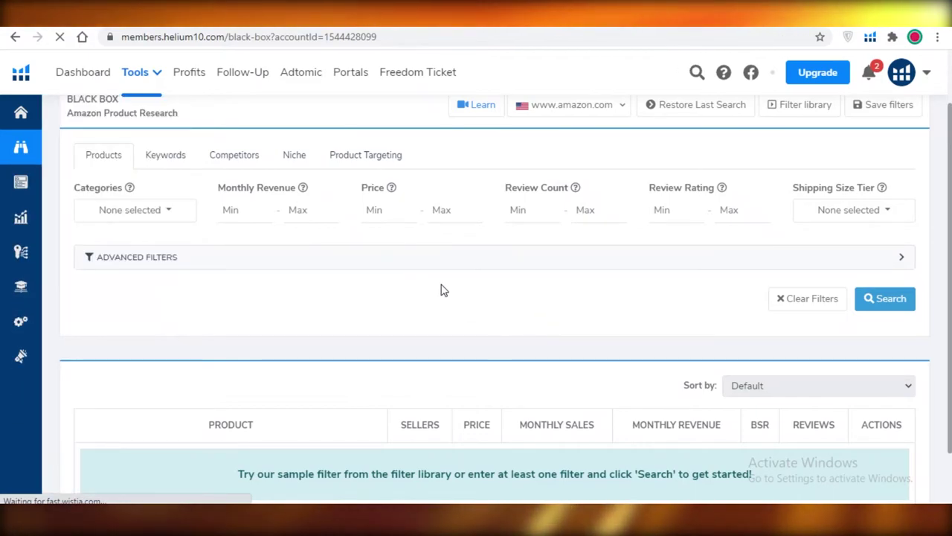
left_click(161, 212)
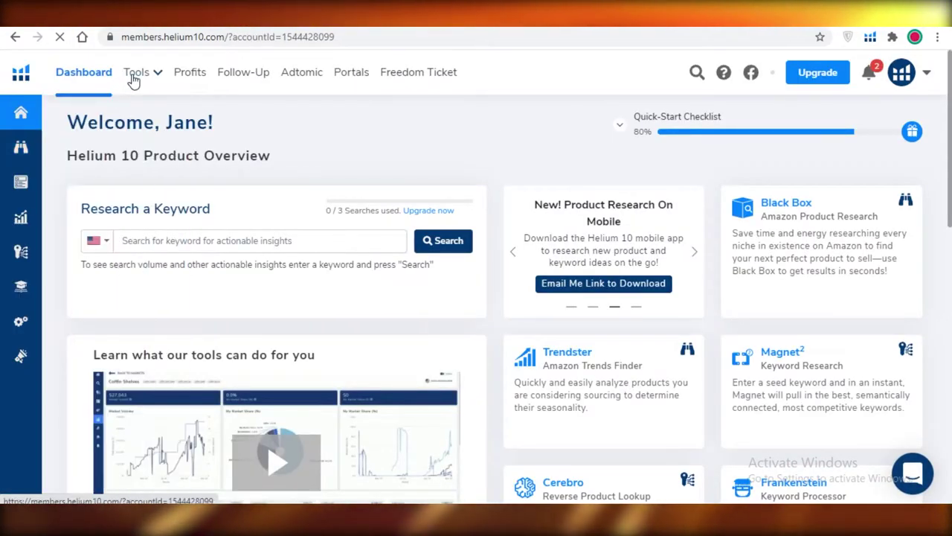
left_click(136, 73)
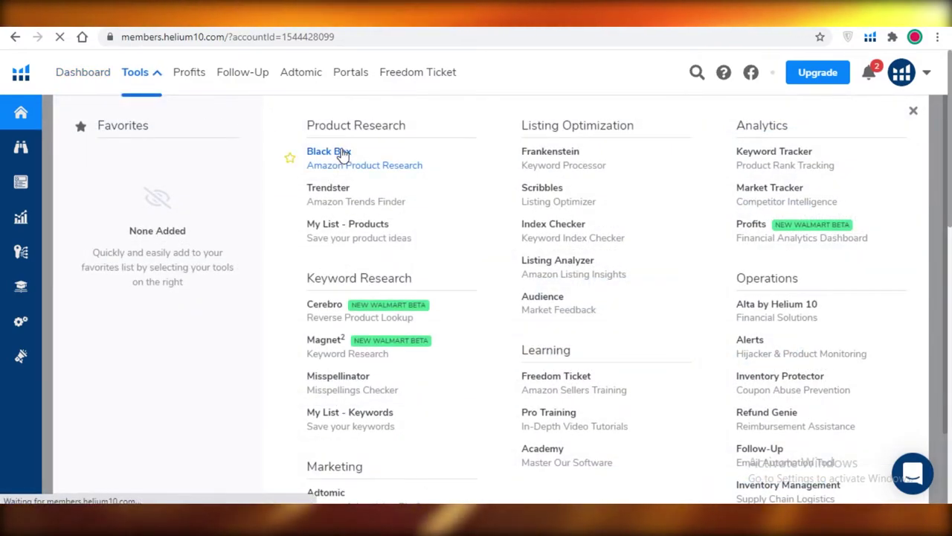
left_click(343, 153)
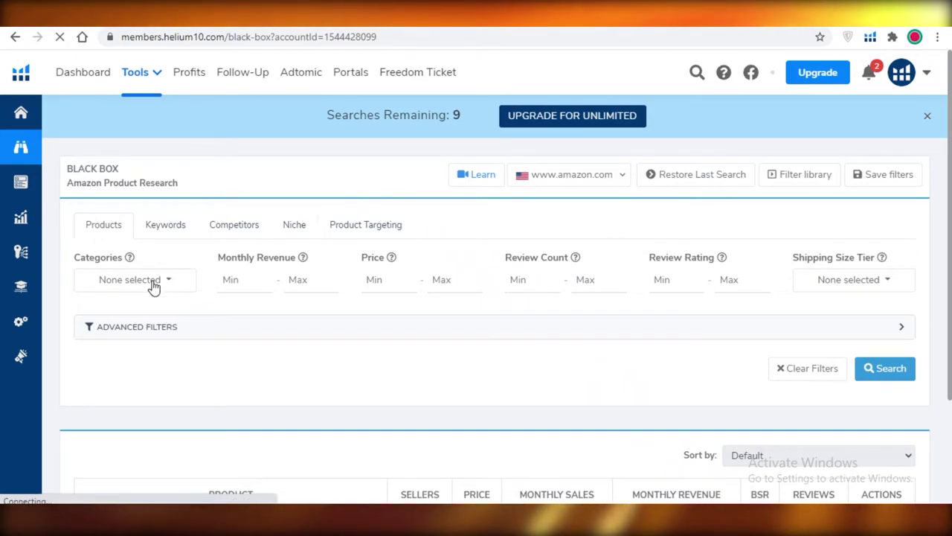
left_click(152, 286)
scroll(156, 409, "down", 5)
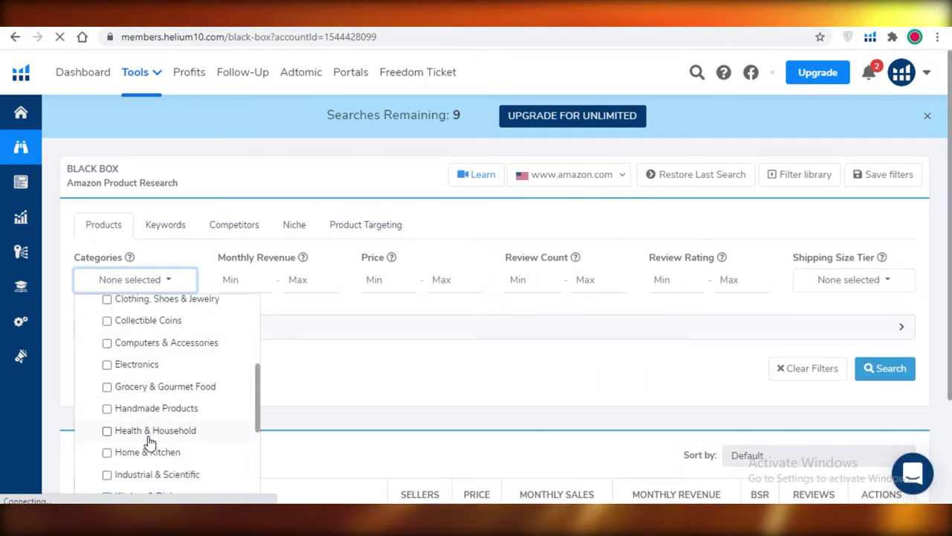
left_click(268, 357)
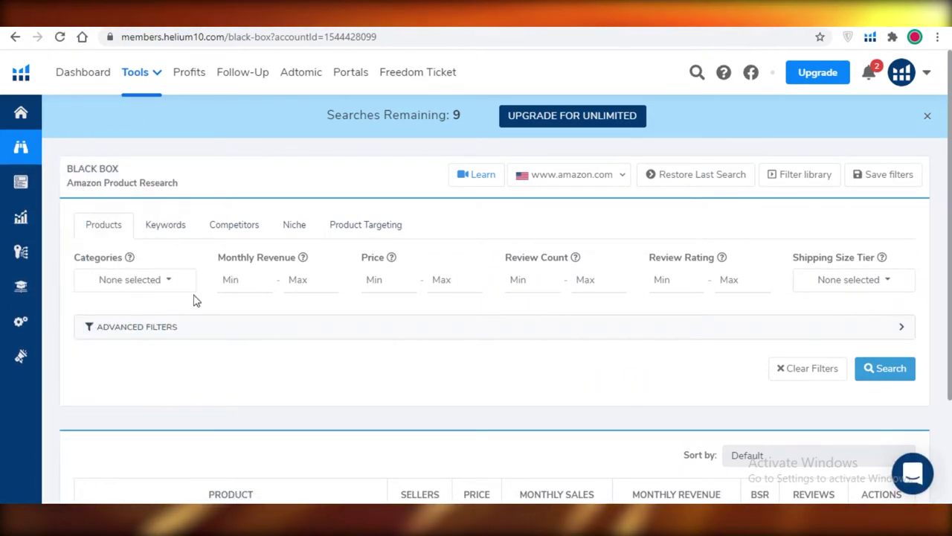
- Set the product filters to a maximum monthly revenue of 20000, a price of 20 to 50 and a maximum review rating of 4.3
left_click(300, 286)
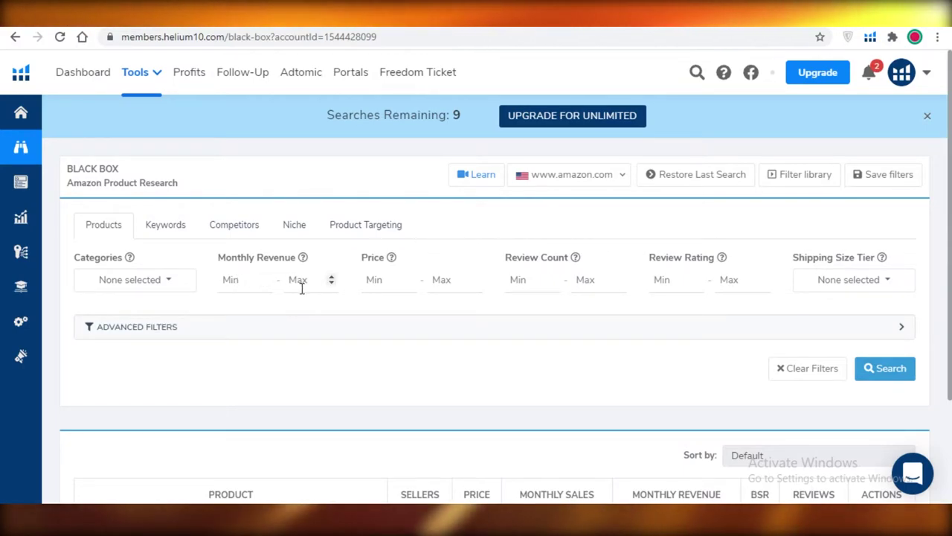
type("20000")
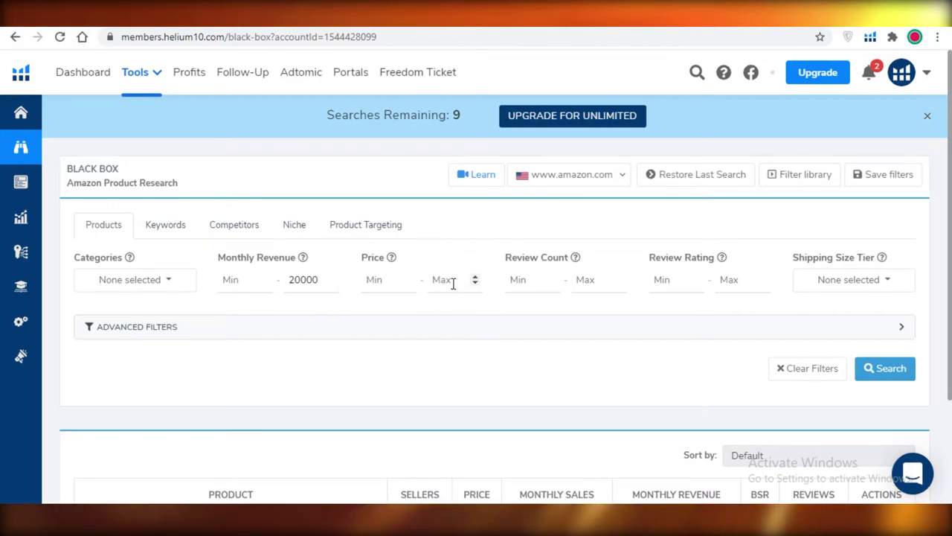
left_click(394, 287)
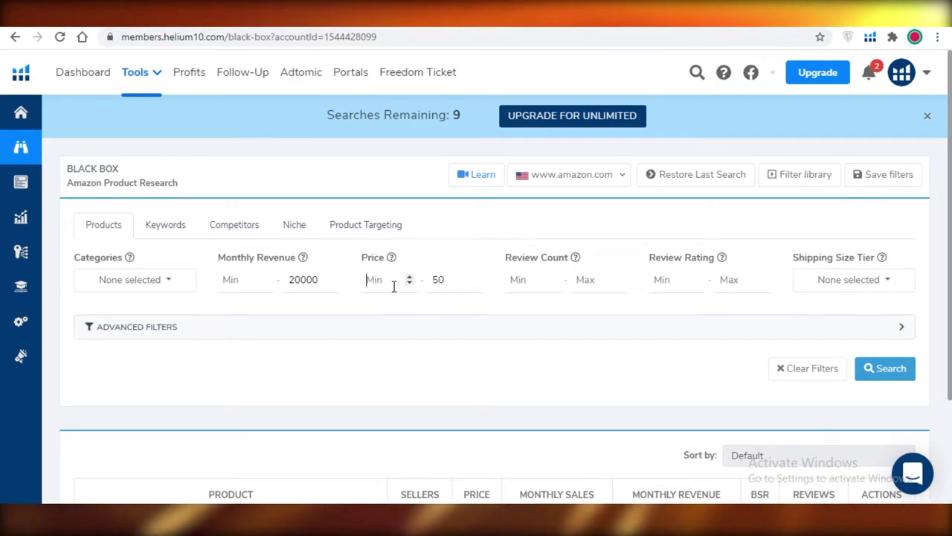
type("20")
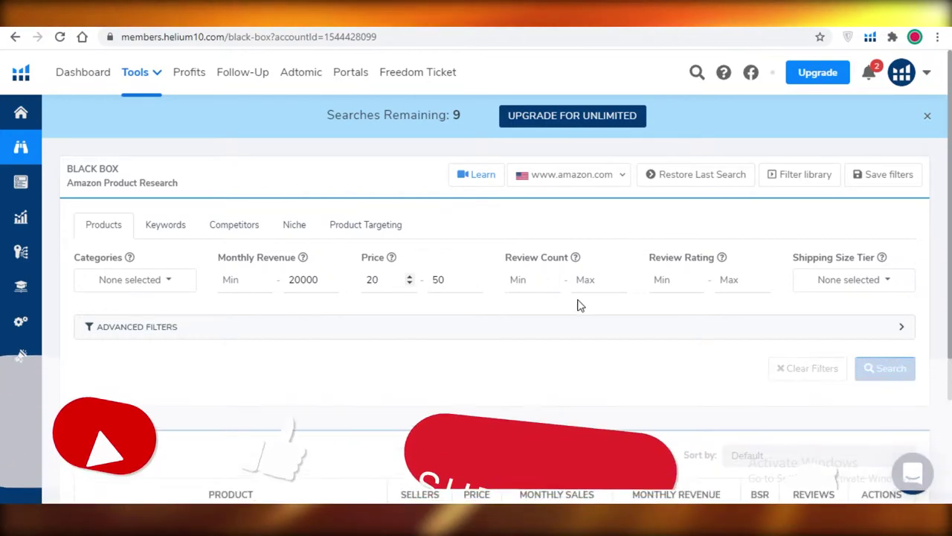
left_click(728, 274)
type("4")
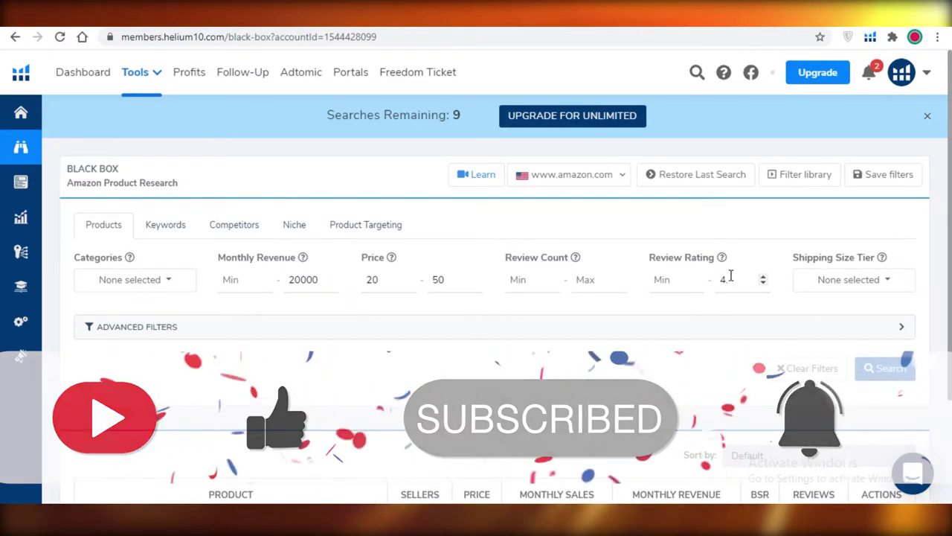
type(".3")
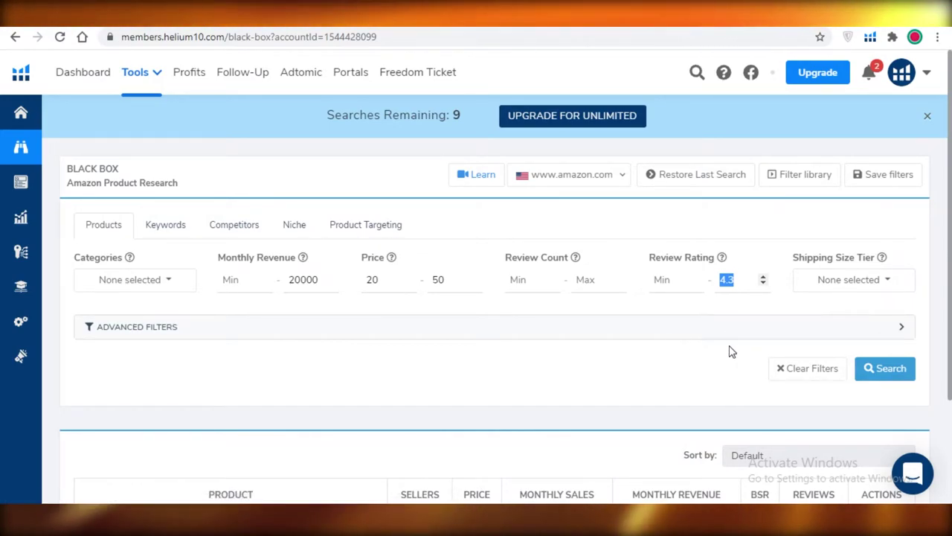
- Set the maximum variation count to 2 in the advanced filters and run the product search
left_click(814, 334)
scroll(417, 307, "down", 3)
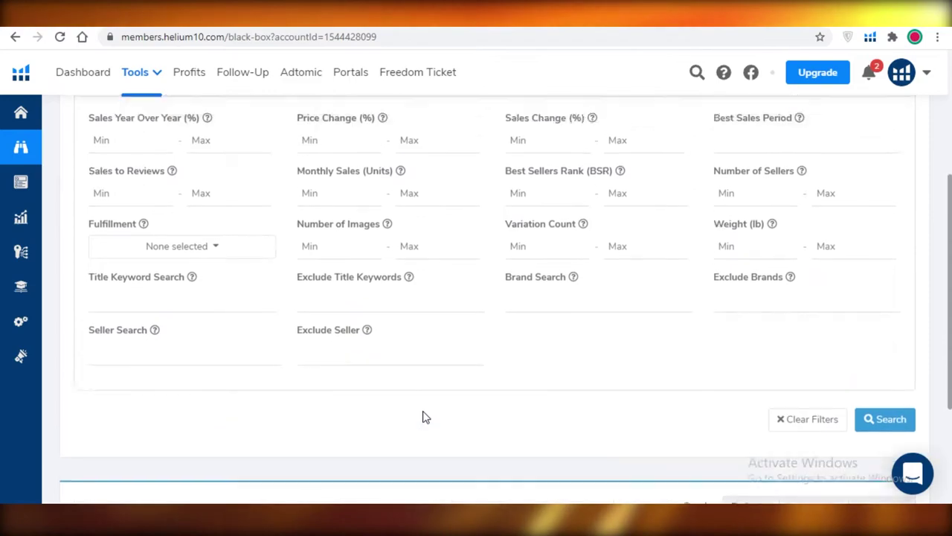
scroll(423, 416, "up", 2)
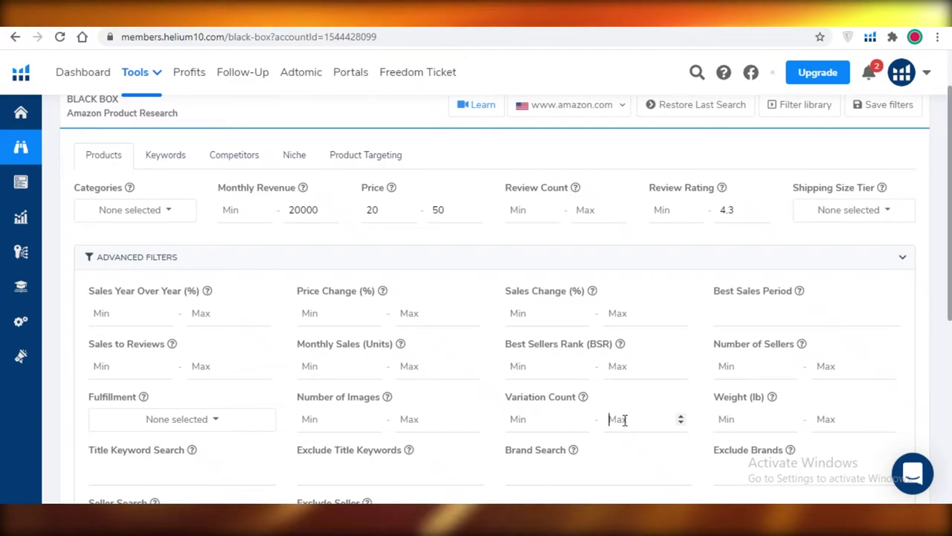
scroll(623, 423, "down", 4)
scroll(619, 310, "up", 2)
key("BackSpace")
type("1")
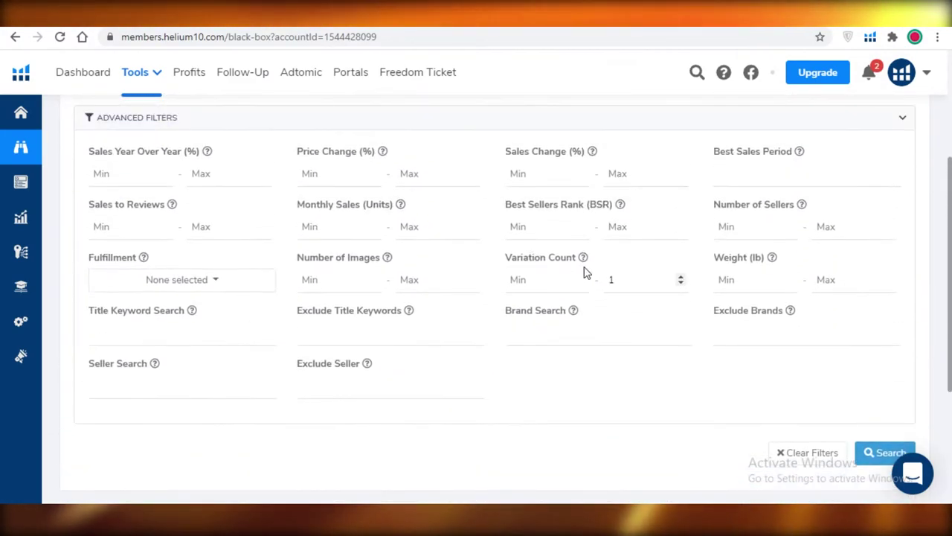
type("3")
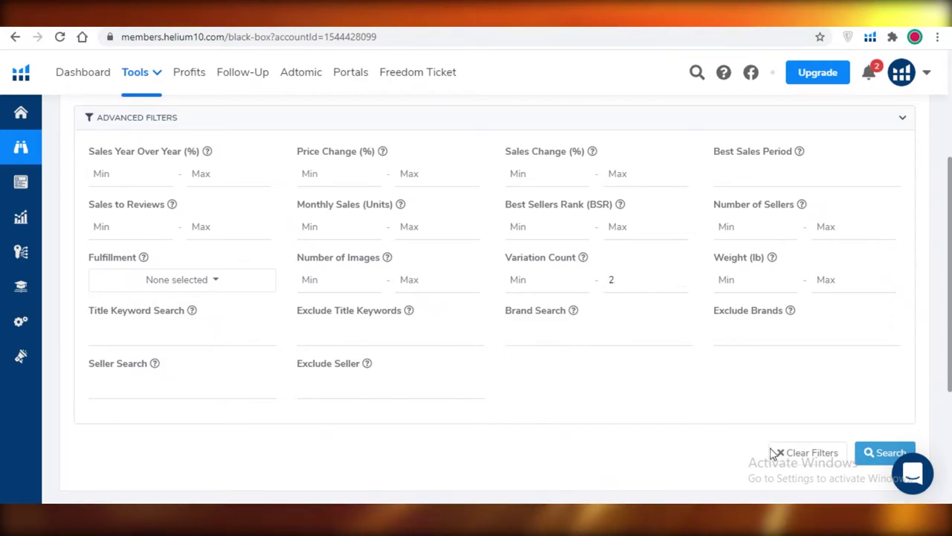
left_click(898, 463)
- Look through the Black Box product results and examine the 90-day sales trend of the Superior Electric power tool cord
scroll(706, 442, "down", 3)
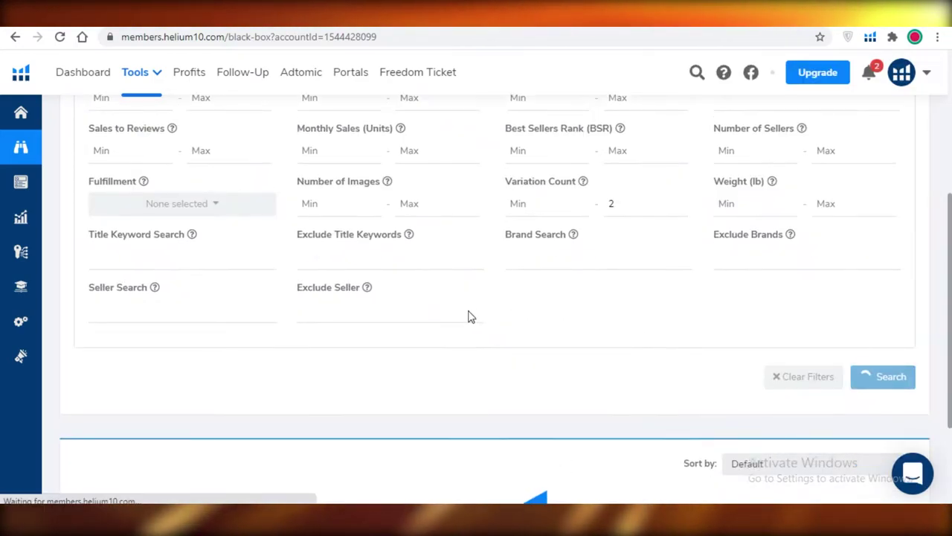
scroll(359, 260, "up", 6)
scroll(126, 346, "down", 10)
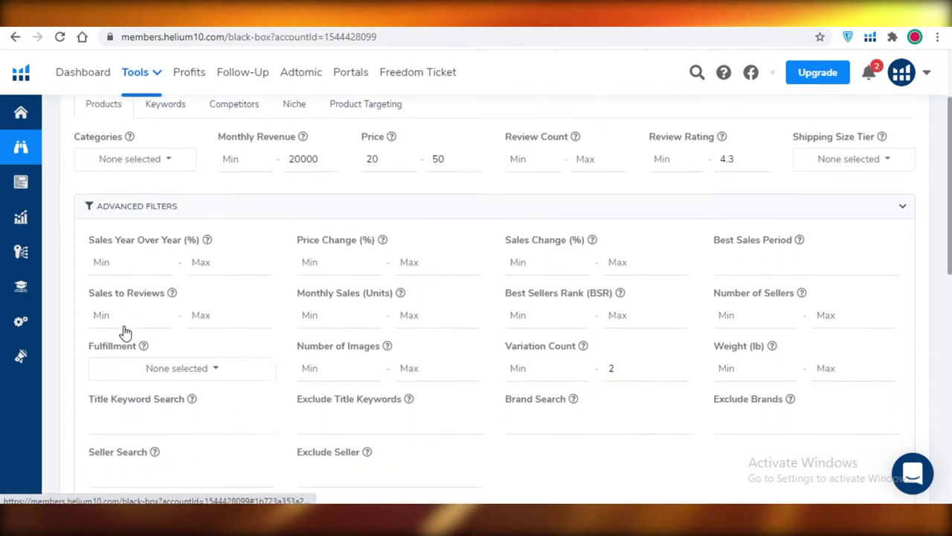
scroll(212, 337, "down", 5)
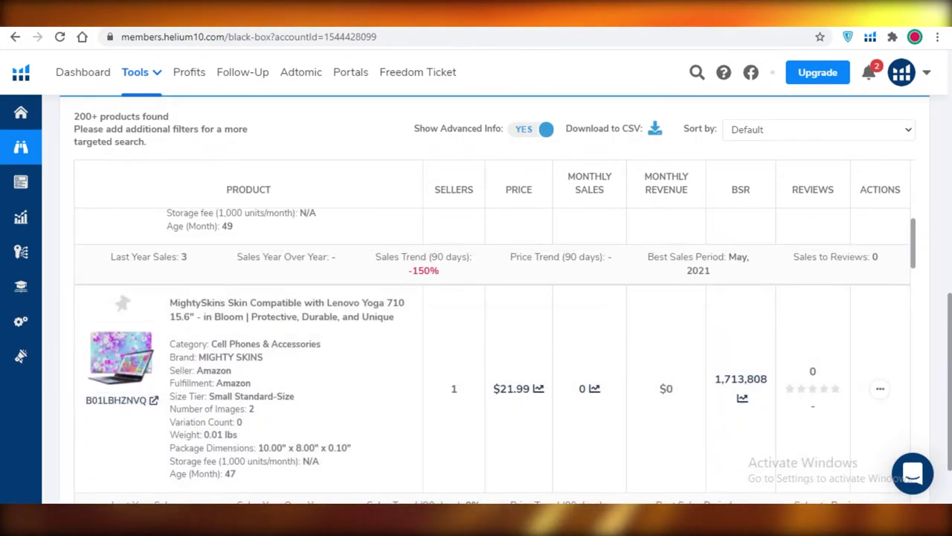
scroll(302, 334, "down", 2)
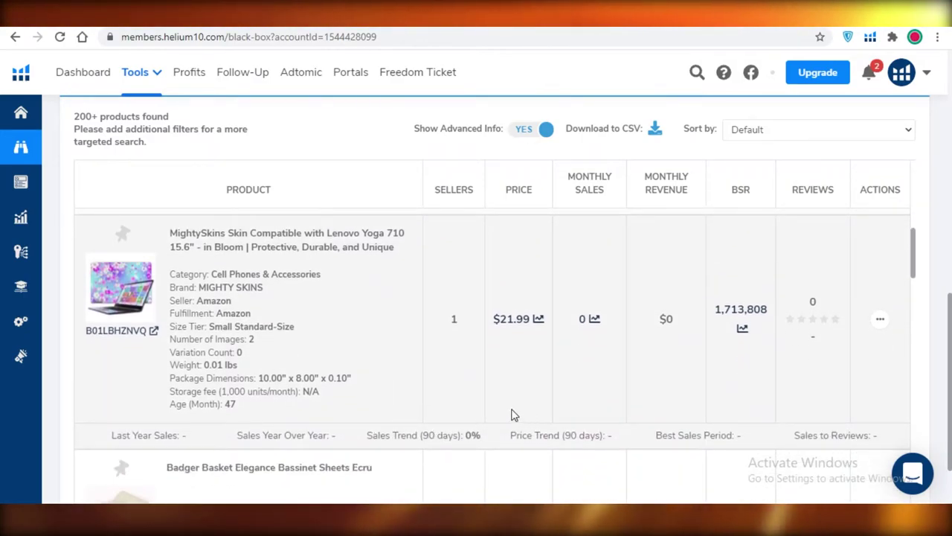
scroll(512, 414, "down", 10)
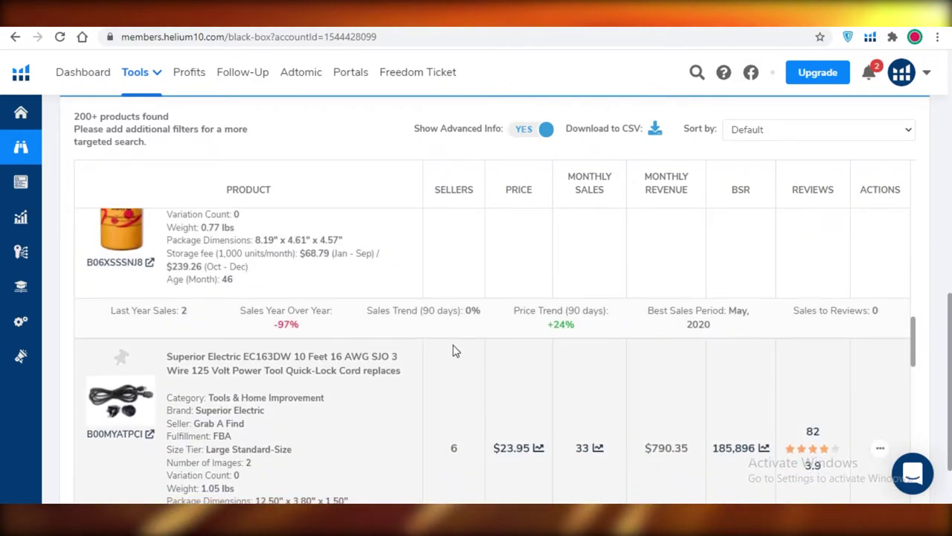
scroll(456, 351, "down", 5)
scroll(454, 350, "up", 1)
left_click_drag(395, 295, 503, 296)
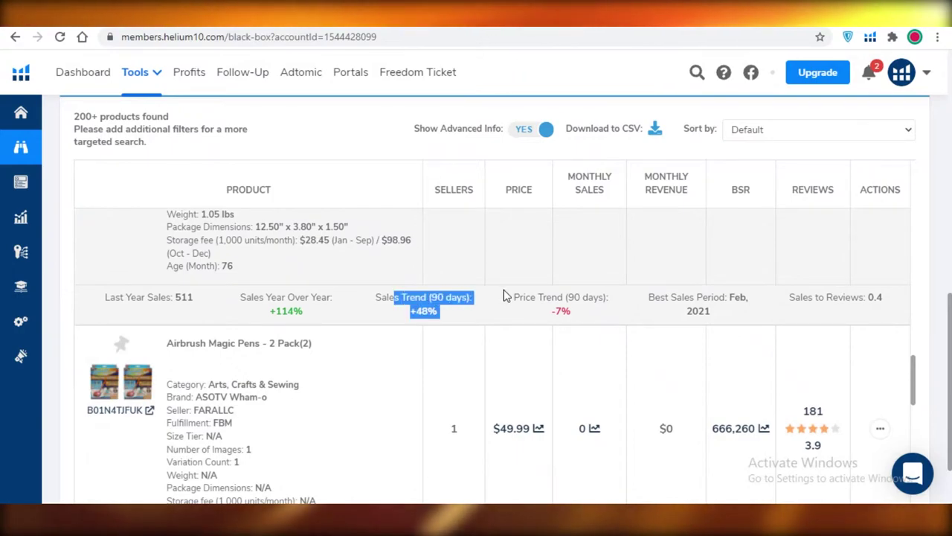
double_click(455, 297)
scroll(215, 290, "up", 4)
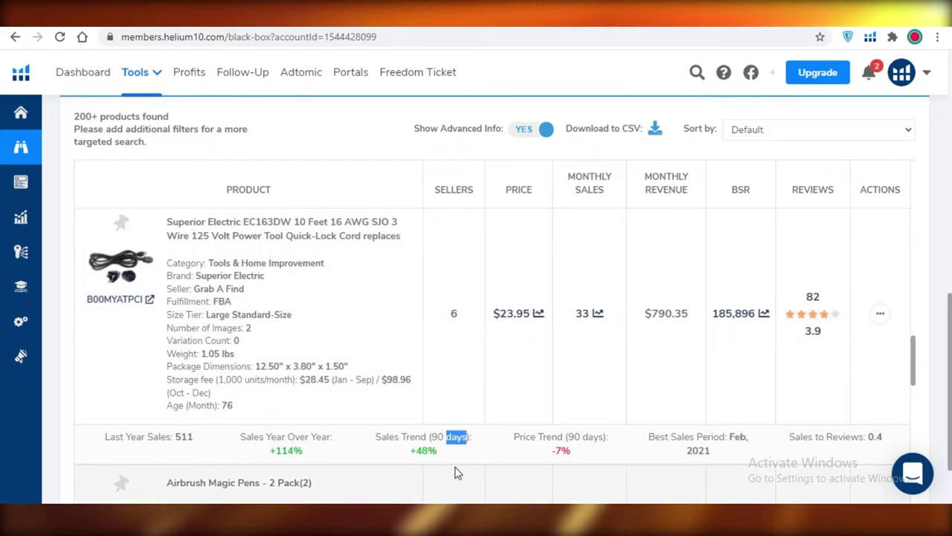
left_click(439, 451)
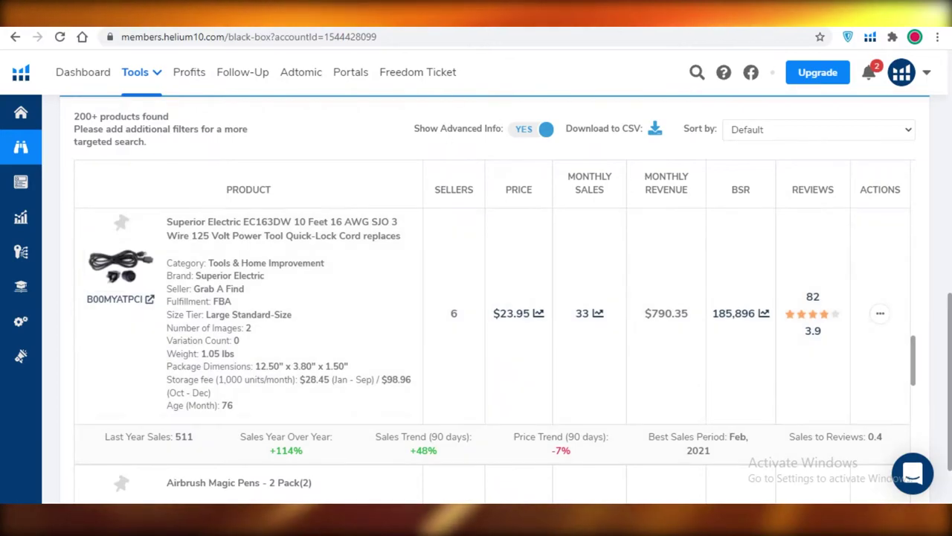
scroll(489, 195, "up", 6)
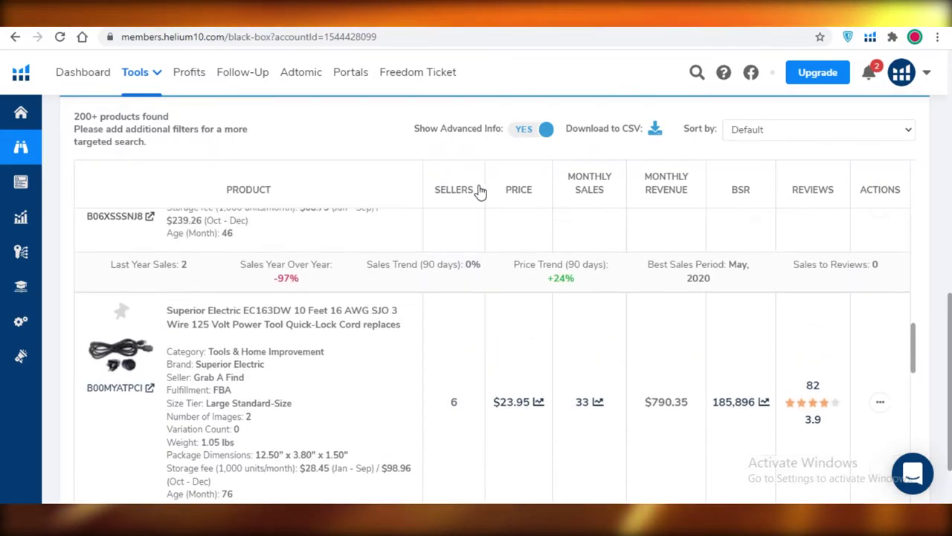
scroll(490, 196, "up", 10)
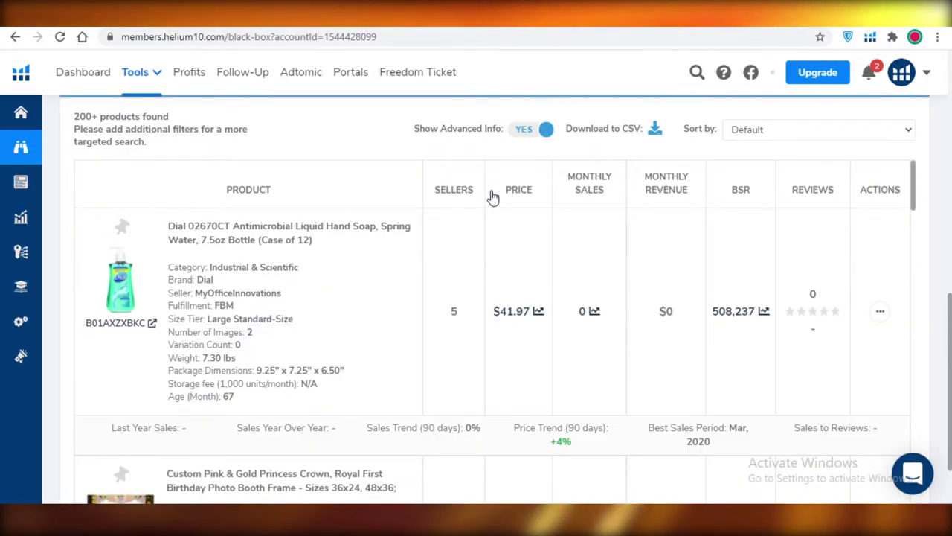
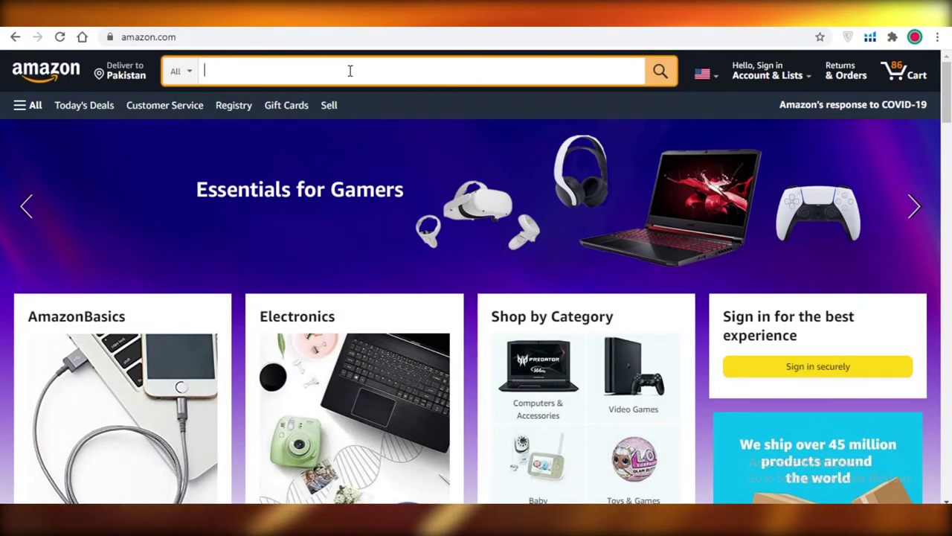
- Search Amazon for "dog collars" and look through the top-rated products in the results
type("d")
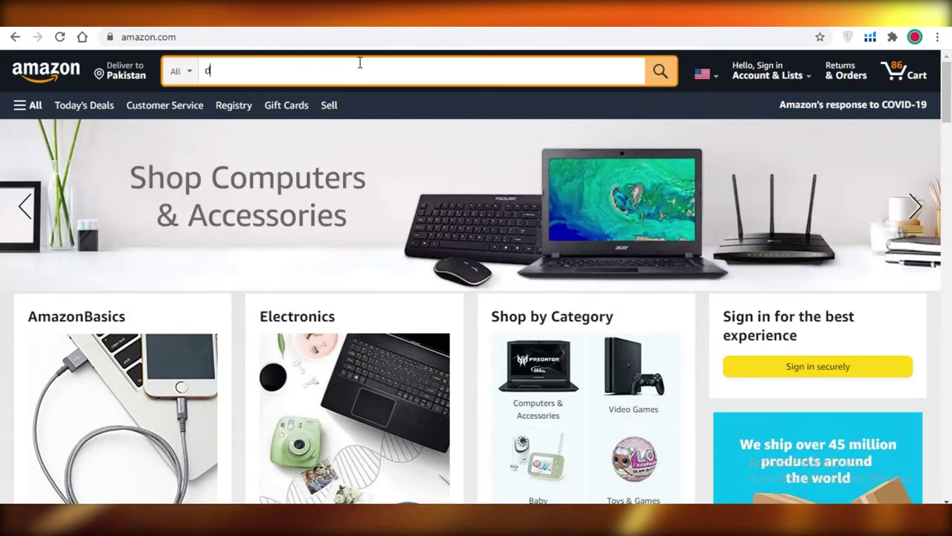
type("og")
type("collars")
key("Return")
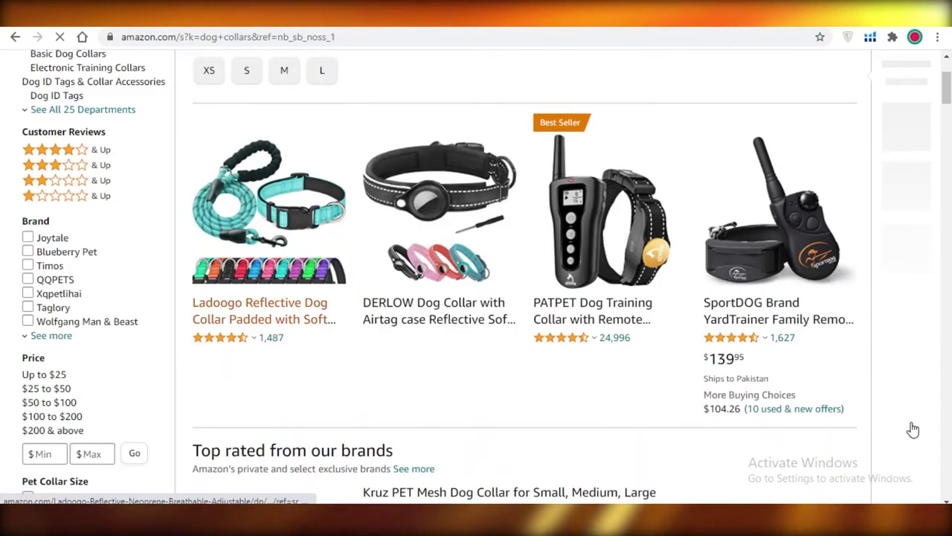
scroll(616, 404, "down", 3)
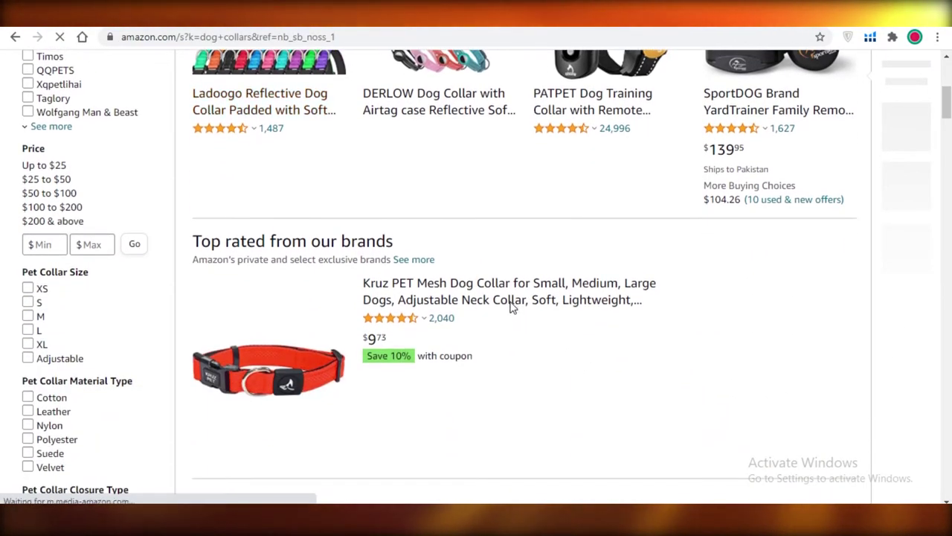
scroll(511, 306, "down", 5)
scroll(448, 250, "up", 3)
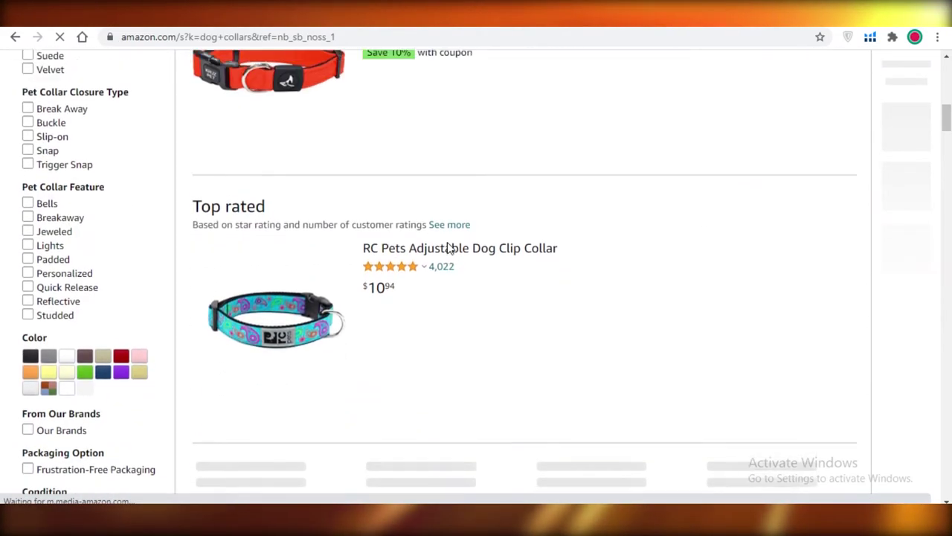
scroll(448, 242, "up", 1)
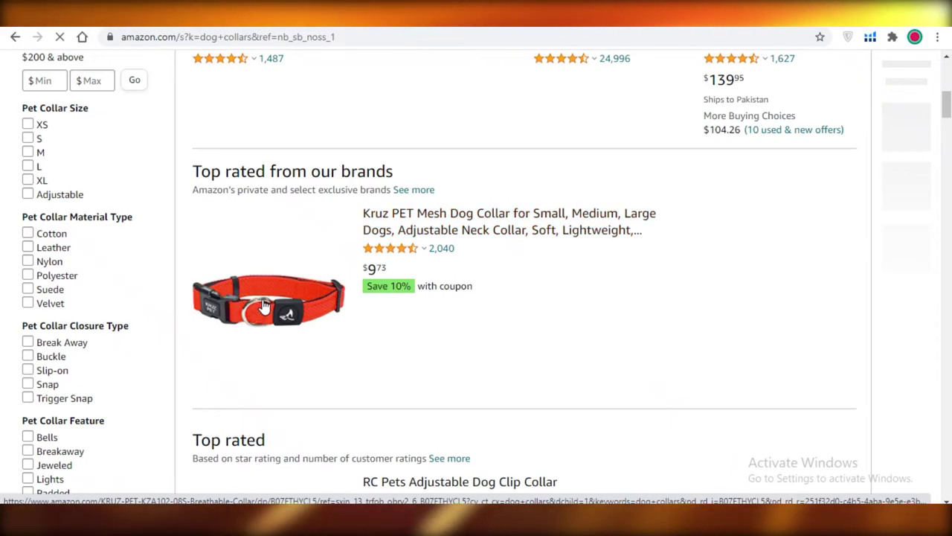
- Open the Kruz PET Mesh Dog Collar listing and run the Helium 10 extension's Xray on it
left_click(450, 247)
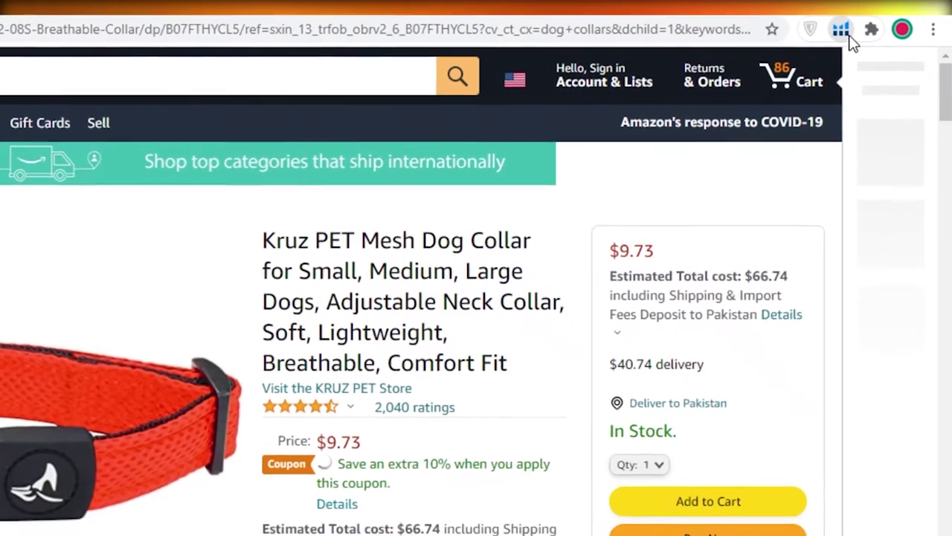
left_click(861, 37)
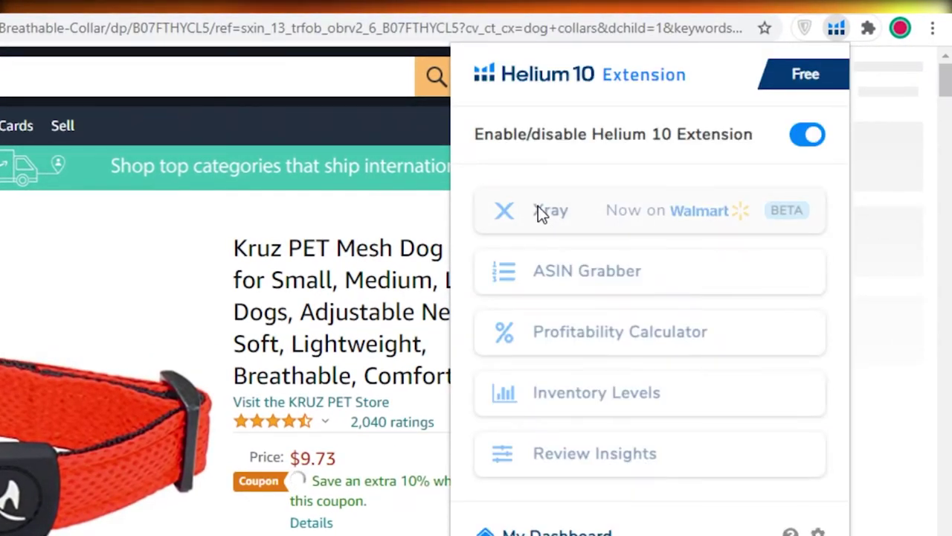
left_click(547, 216)
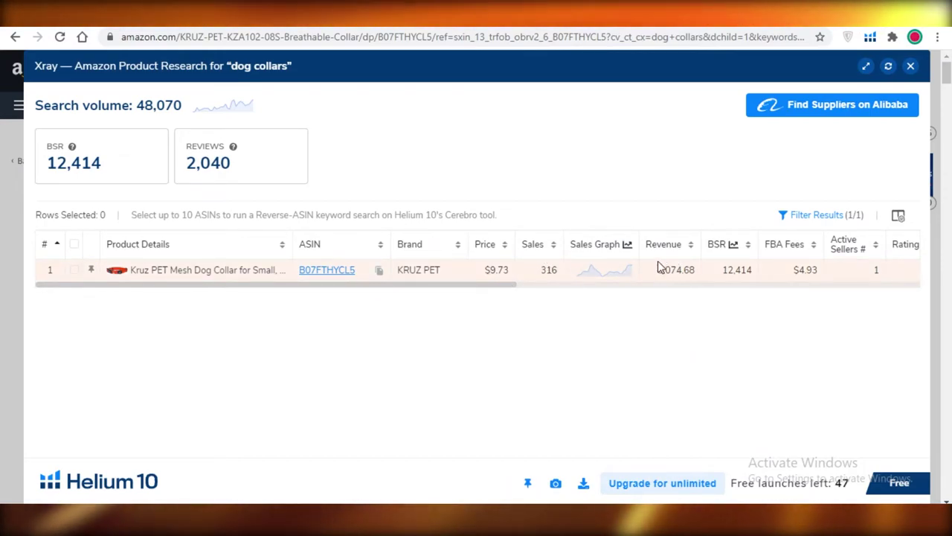
- Examine the dog collar's sales, revenue, BSR, FBA fees and review figures in the Xray results, and close Xray
left_click_drag(684, 254, 674, 282)
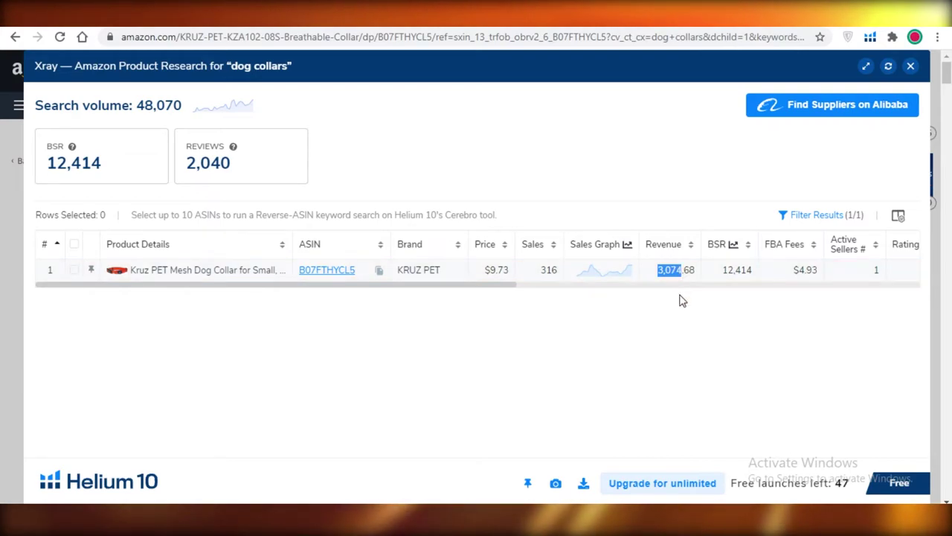
scroll(536, 301, "right", 3)
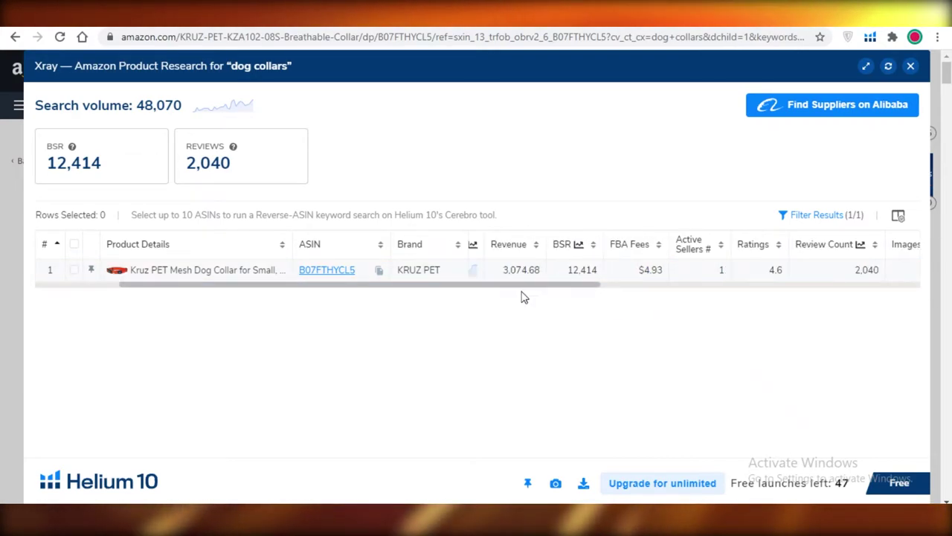
scroll(546, 289, "right", 1)
scroll(565, 286, "right", 1)
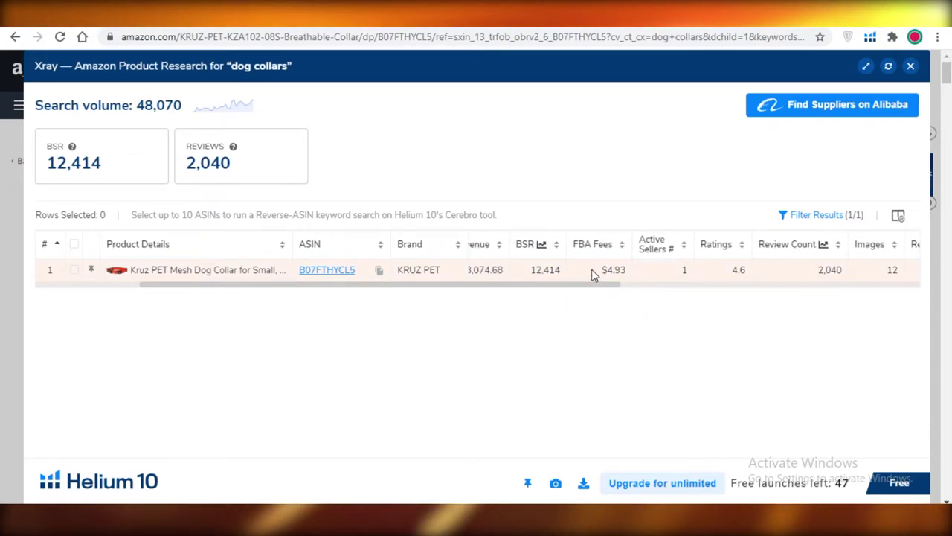
left_click_drag(619, 295, 477, 290)
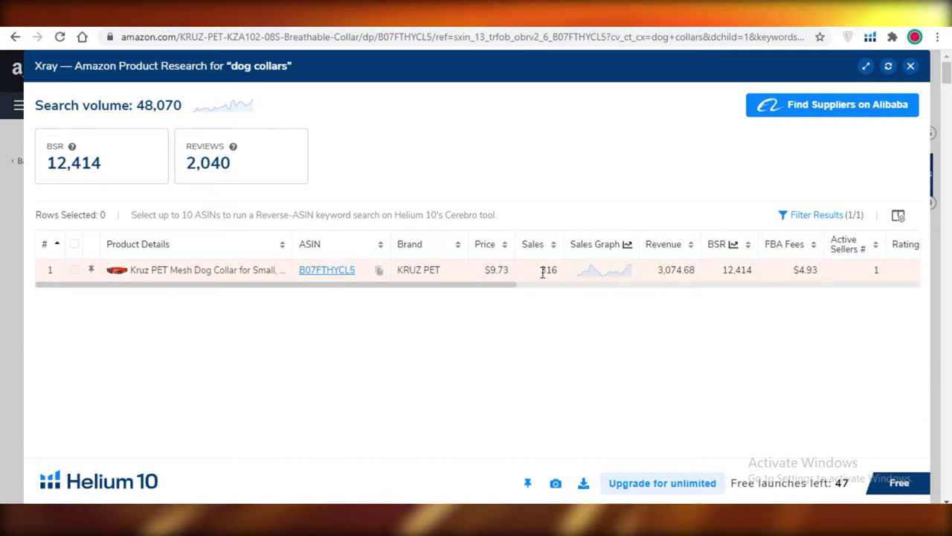
scroll(526, 291, "right", 1)
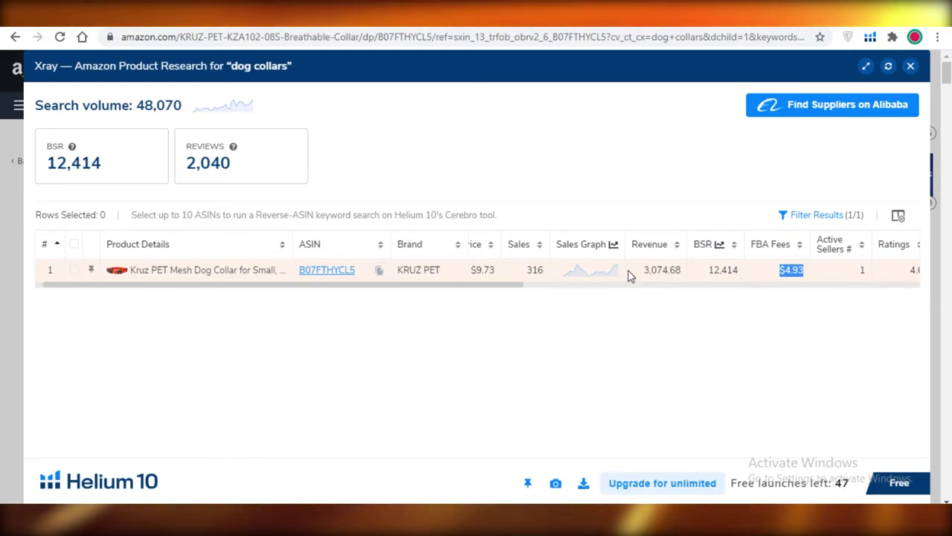
left_click_drag(644, 271, 666, 276)
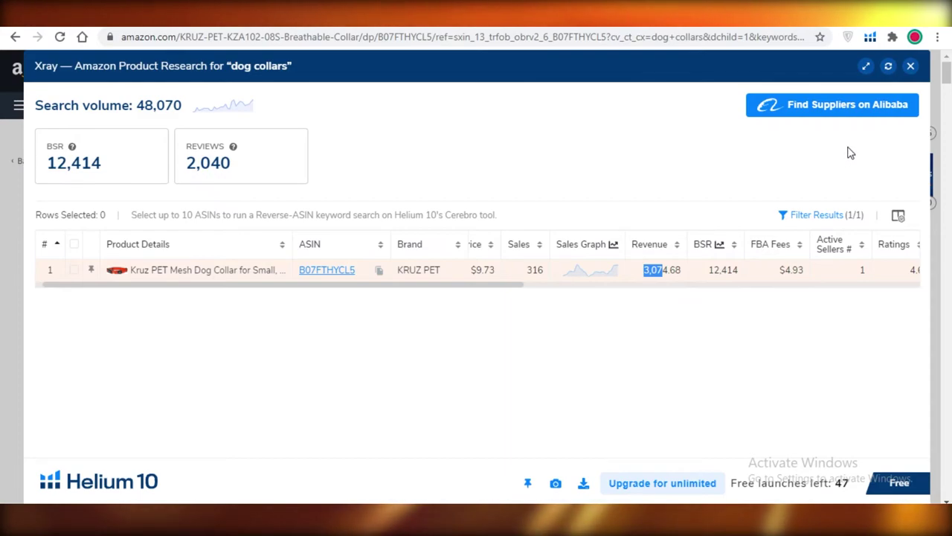
left_click(580, 234)
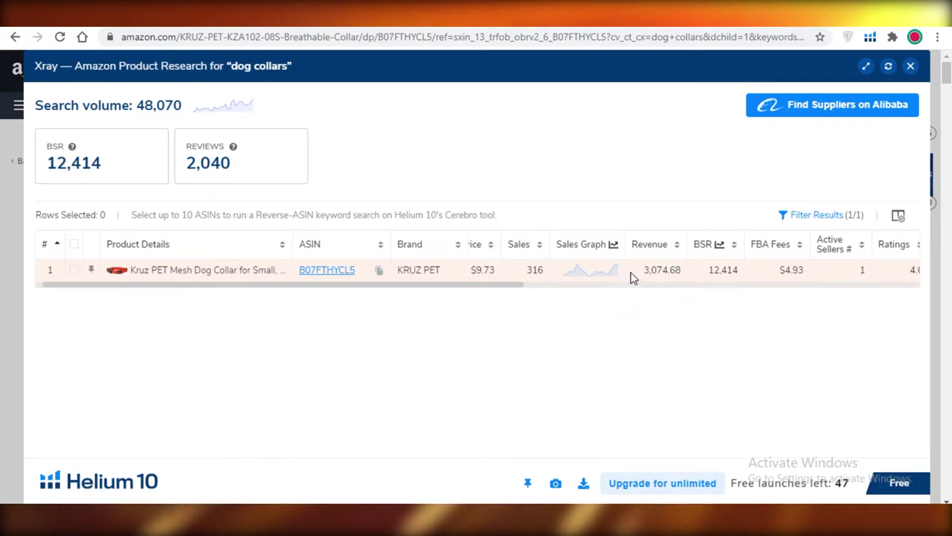
left_click_drag(633, 274, 677, 329)
left_click(779, 486)
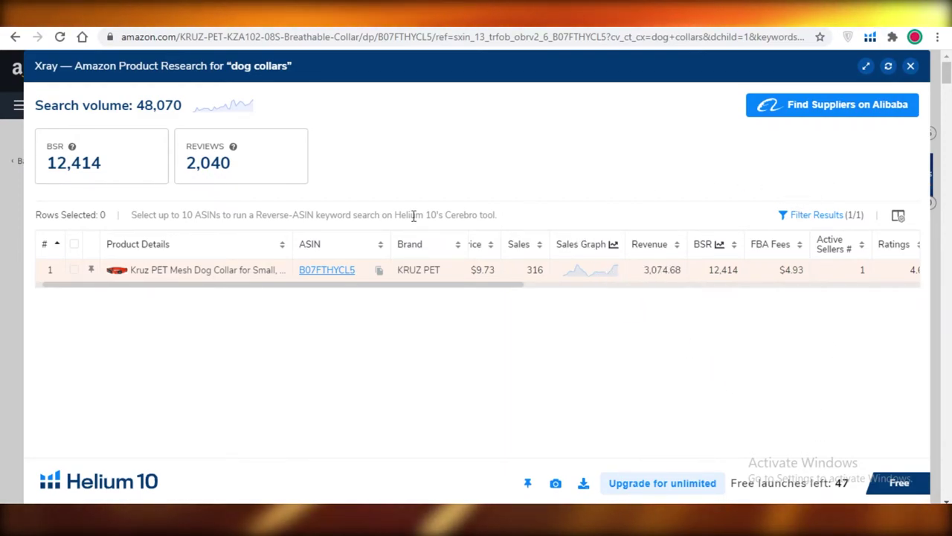
left_click(911, 68)
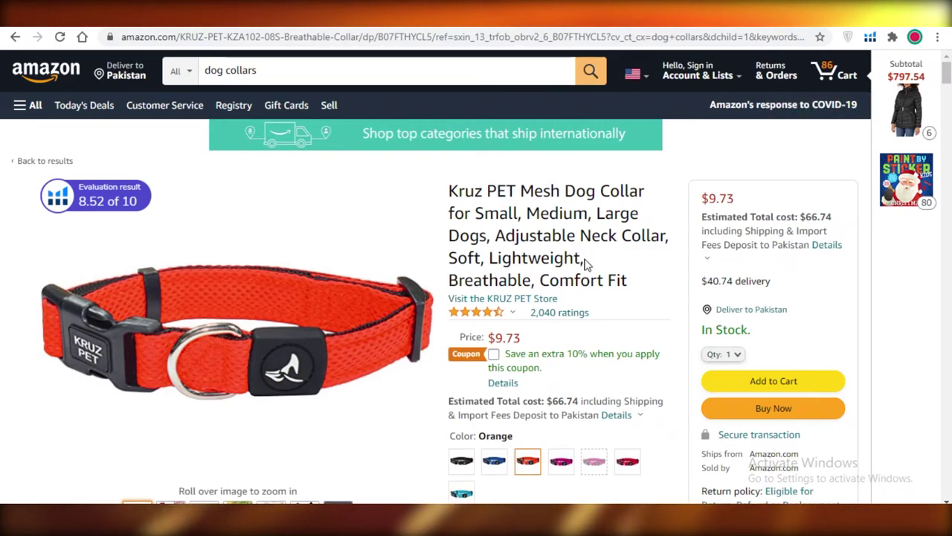
- Return to the Helium 10 Black Box page and open the Magnet keyword research tool from there
mouse_move(27, 225)
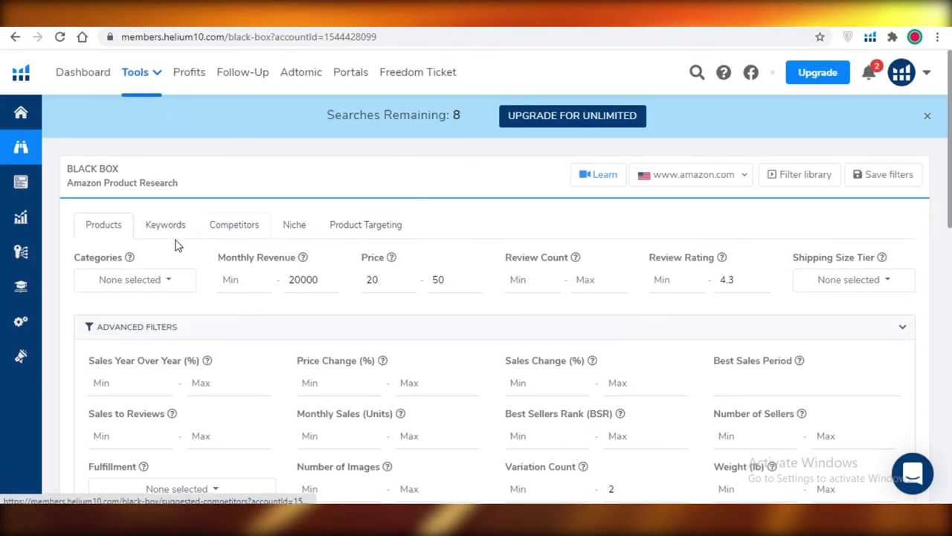
scroll(329, 276, "down", 3)
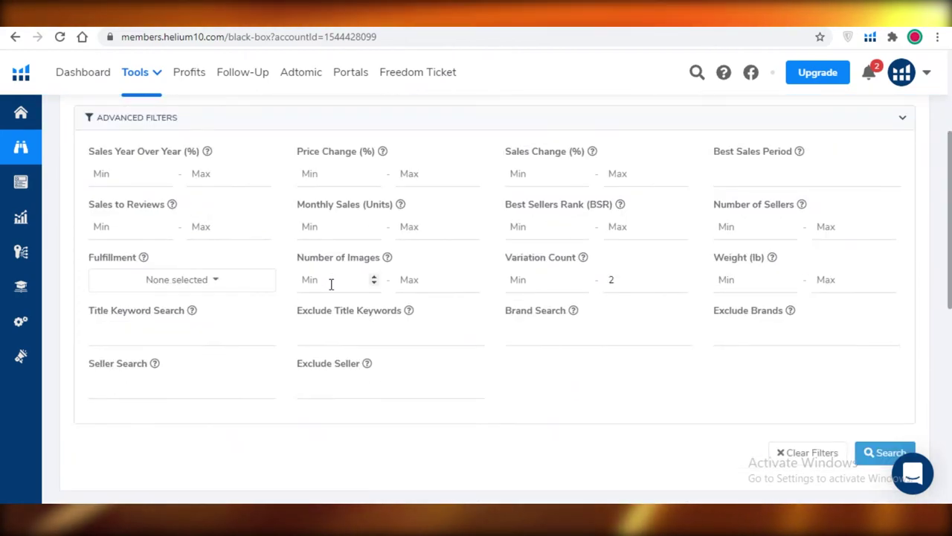
scroll(329, 278, "up", 3)
left_click(155, 76)
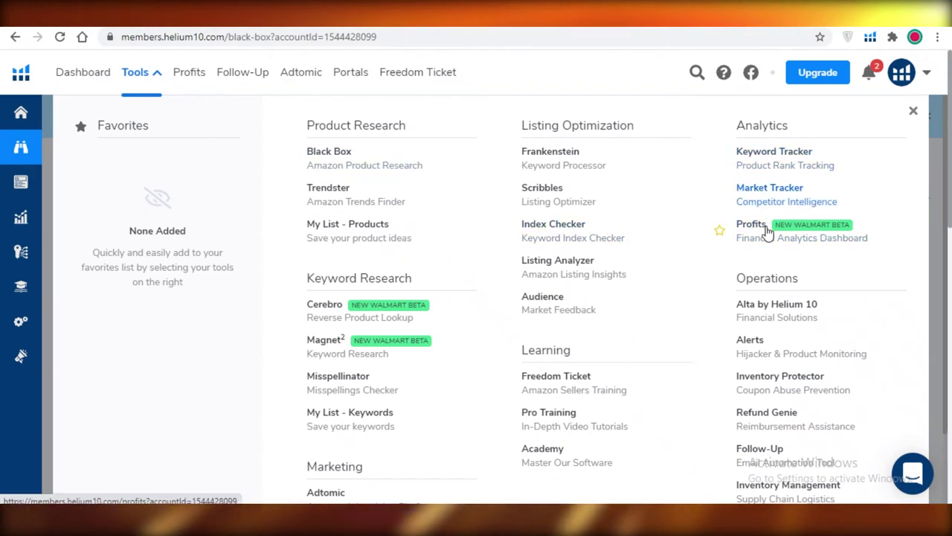
scroll(759, 231, "down", 1)
left_click(386, 329)
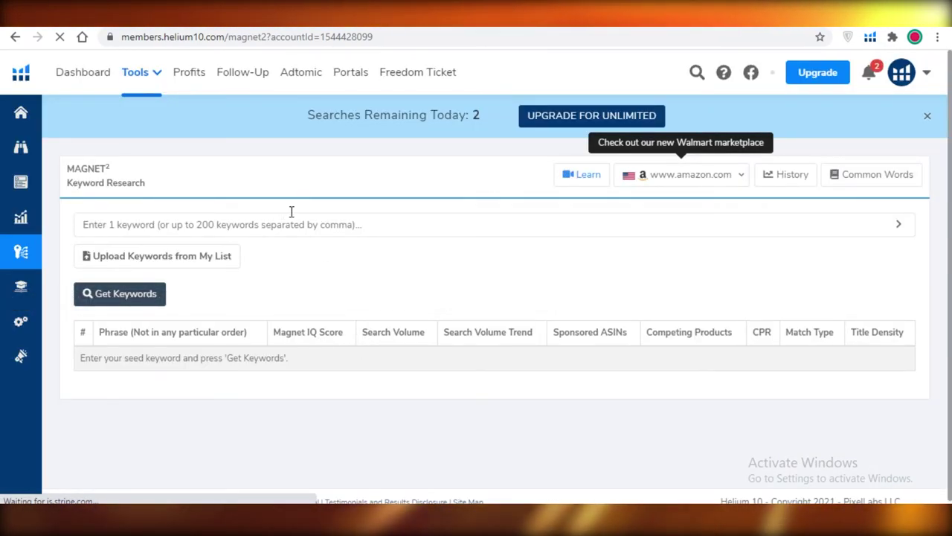
- Choose the suggested seed keyword "portable charger" in Magnet and run the keyword search
left_click(510, 234)
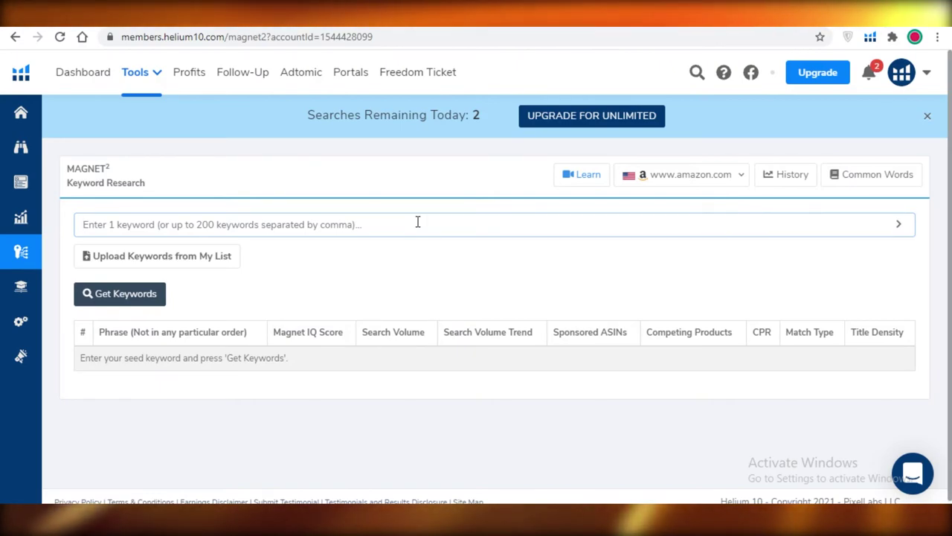
type("f")
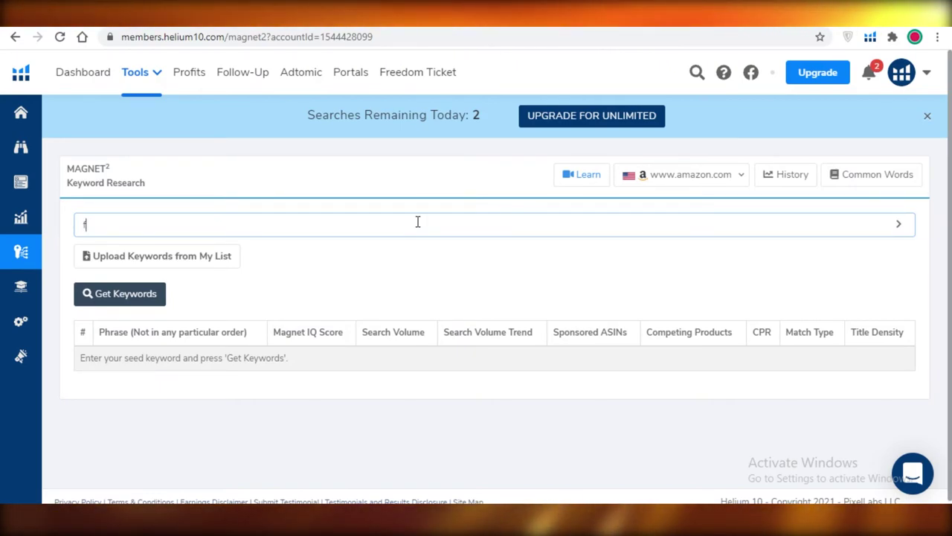
key("BackSpace")
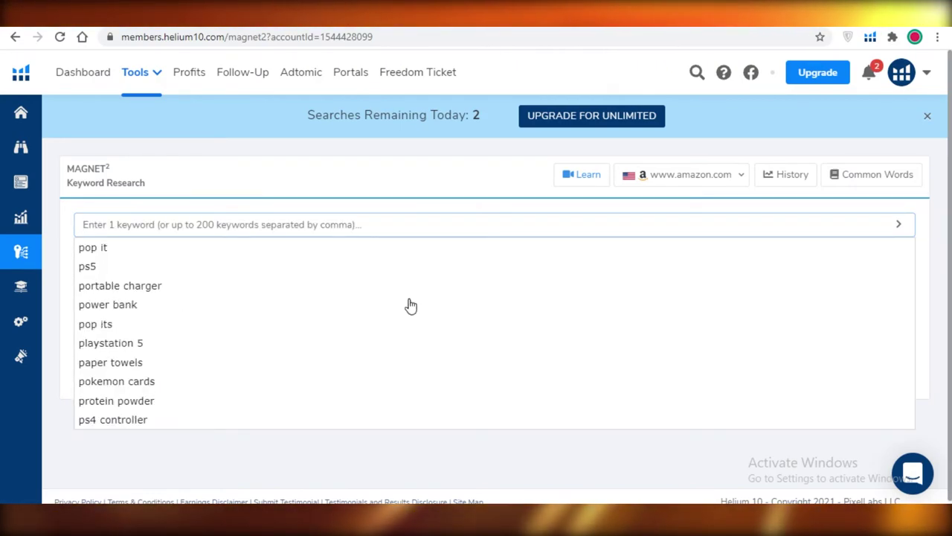
left_click(310, 285)
left_click(898, 225)
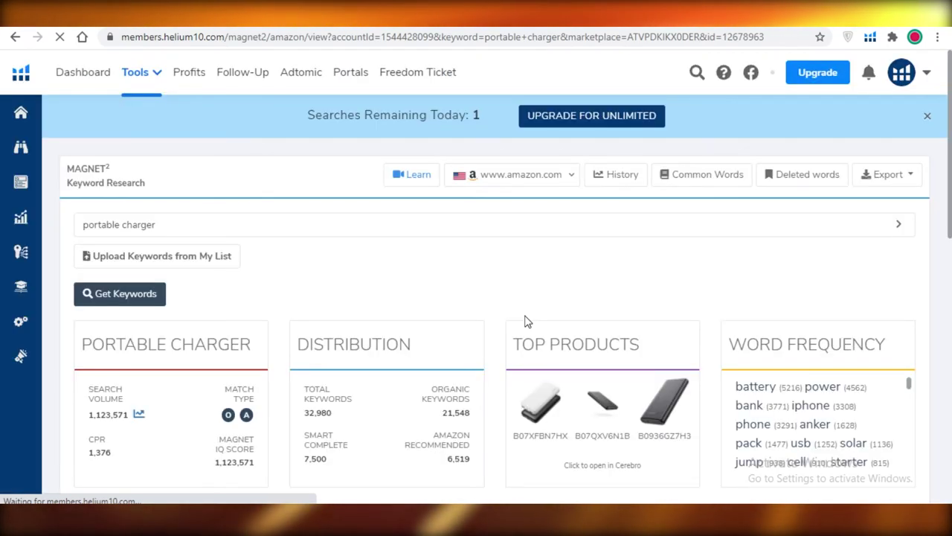
- Look through the Magnet results for "portable charger", including the summary cards, filters and keyword table with search volume trends
scroll(525, 322, "down", 1)
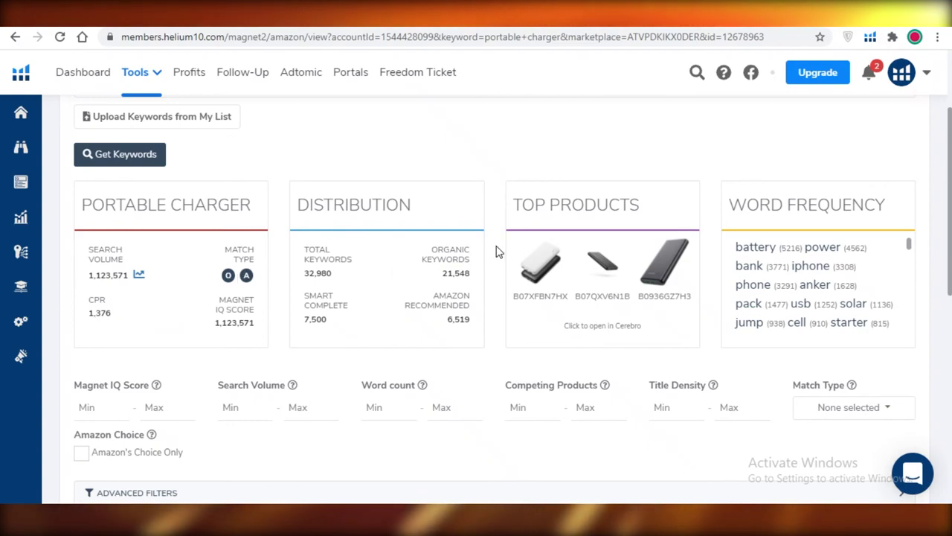
scroll(772, 283, "down", 1)
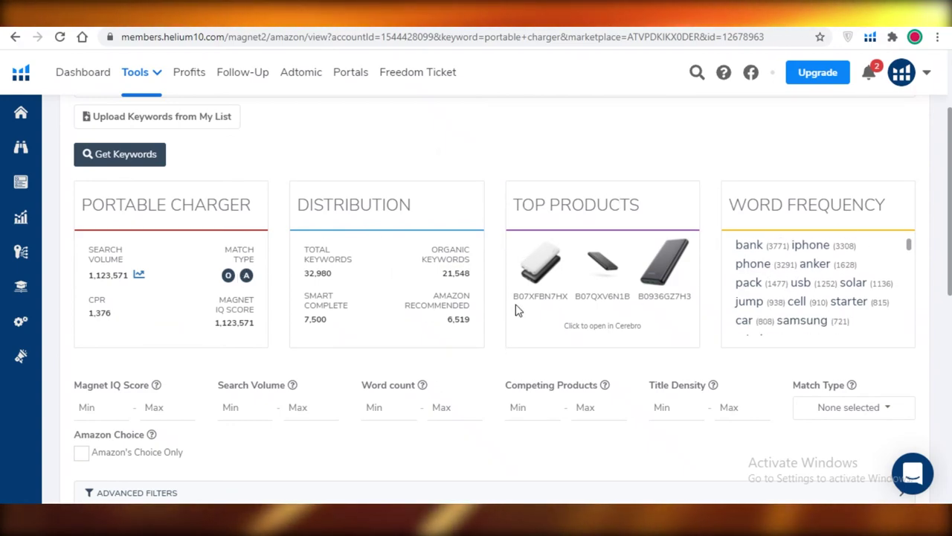
scroll(514, 308, "down", 2)
scroll(249, 327, "down", 4)
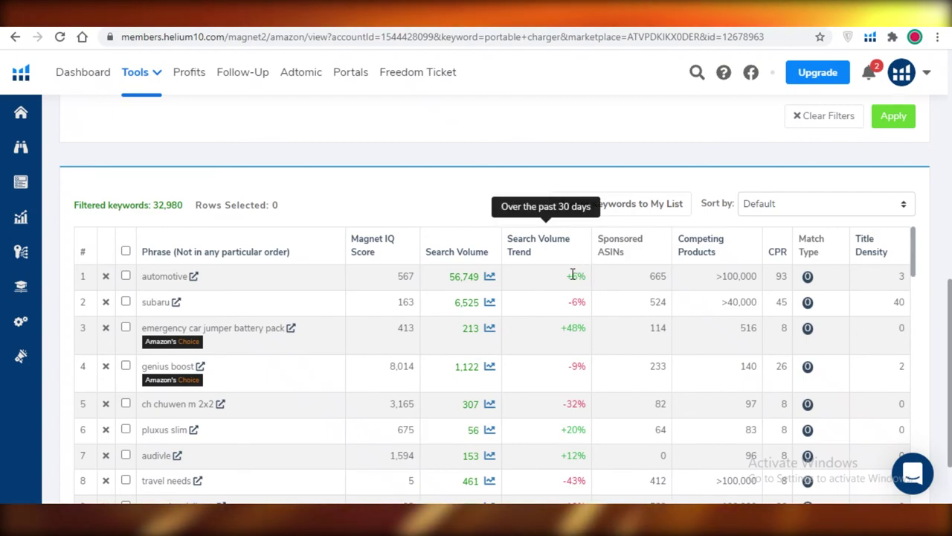
scroll(573, 296, "down", 1)
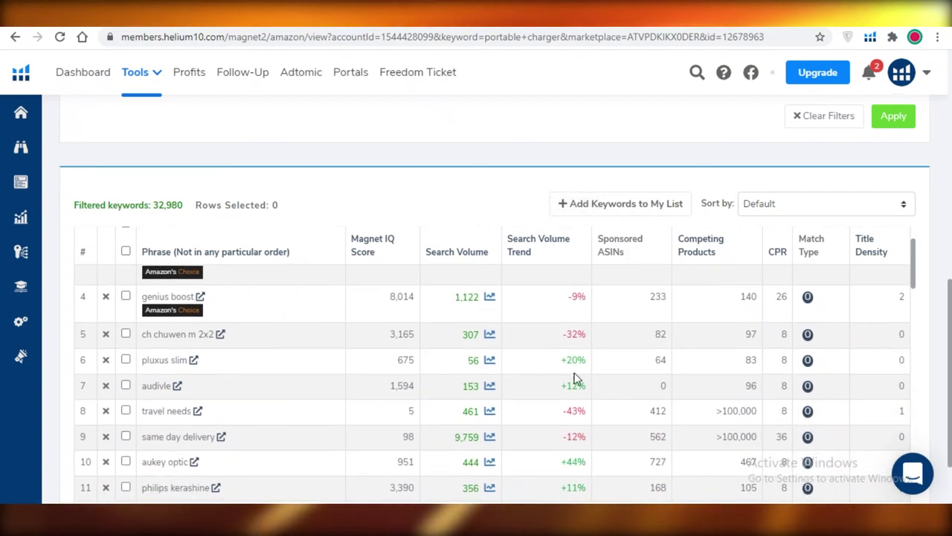
scroll(572, 391, "down", 3)
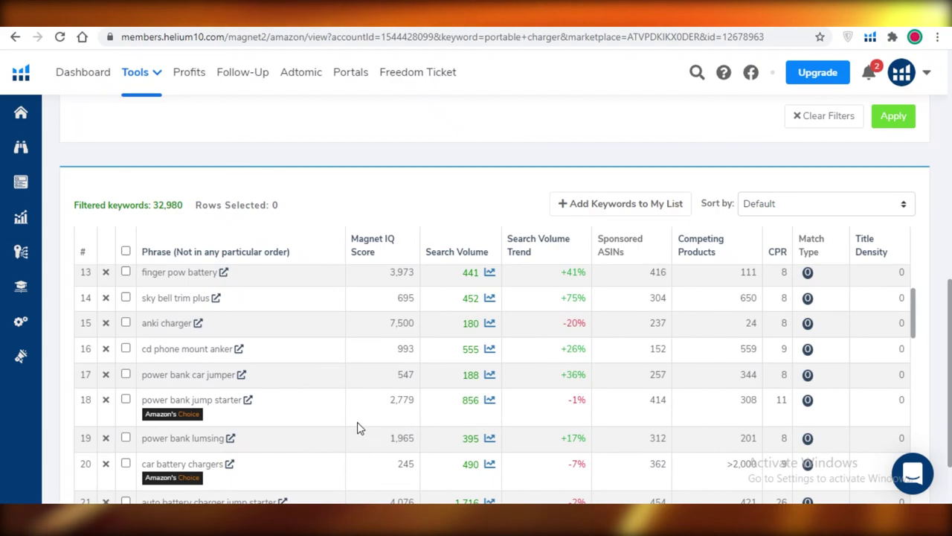
scroll(241, 336, "up", 6)
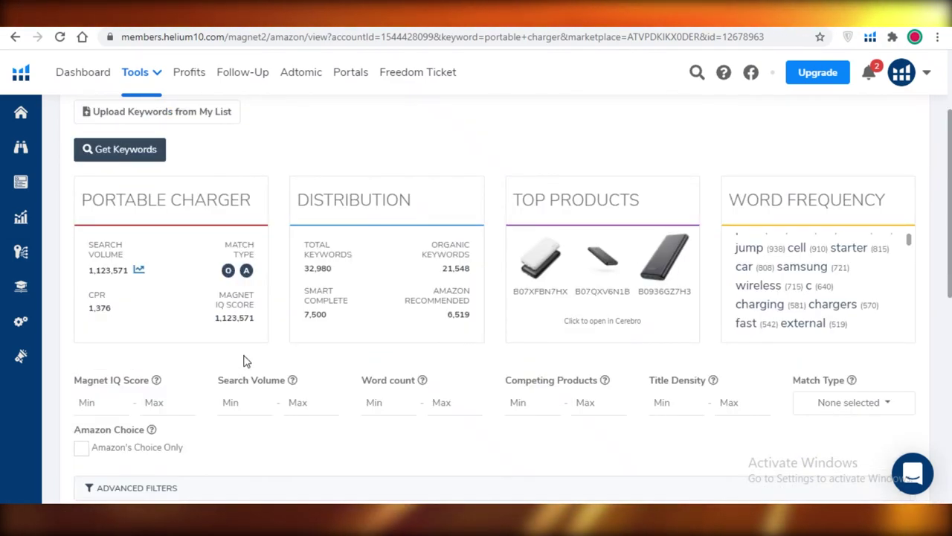
scroll(244, 359, "down", 5)
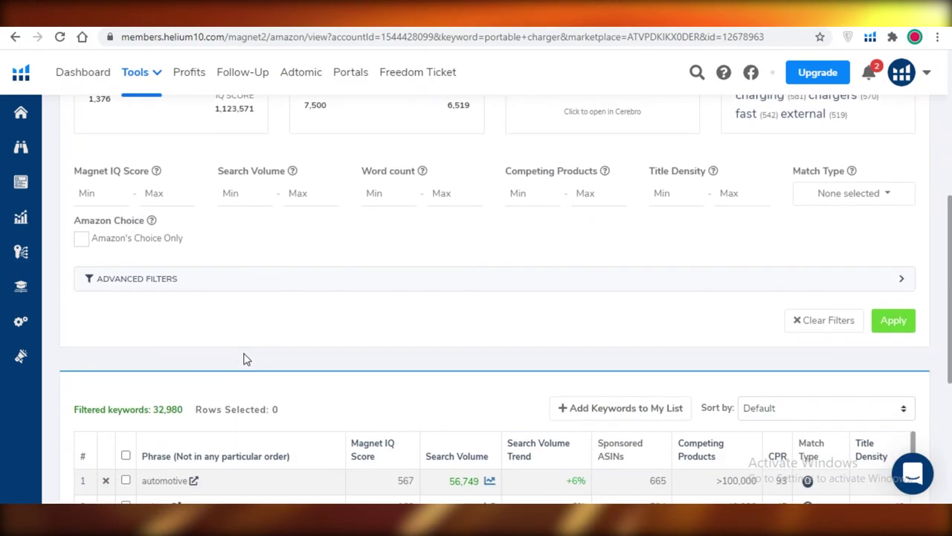
scroll(242, 368, "up", 4)
scroll(240, 376, "up", 2)
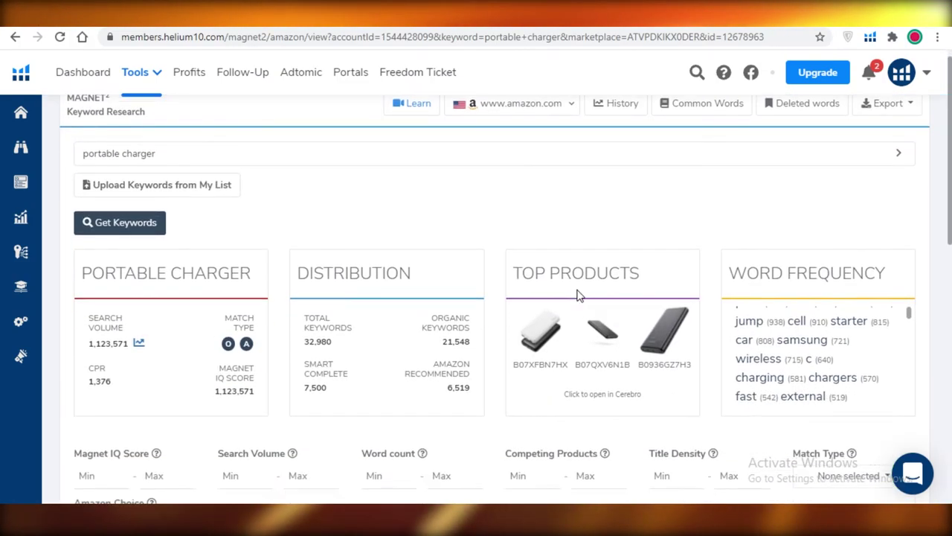
- Open top product B07QXV6N1B in Cerebro, close that page and check what the Top Products card represents
scroll(565, 331, "down", 1)
left_click(604, 269)
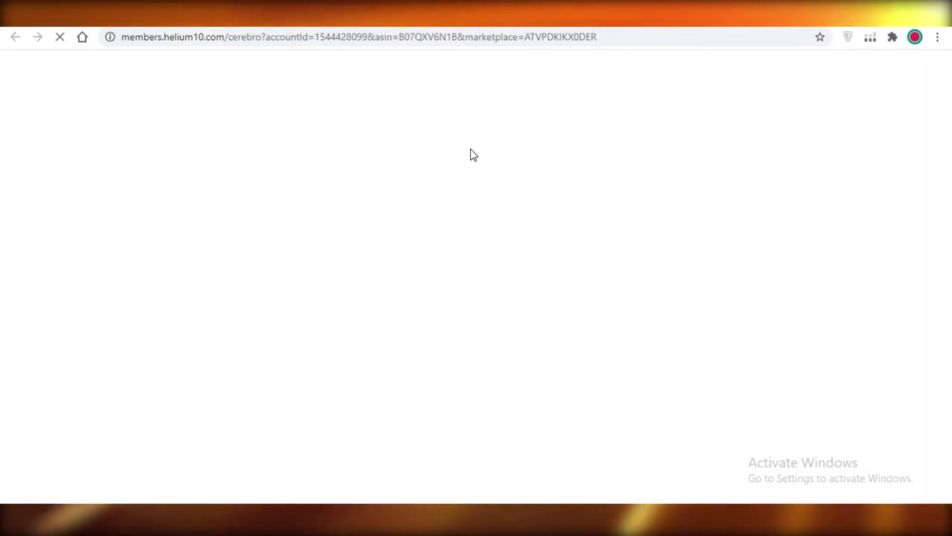
key("ctrl+w")
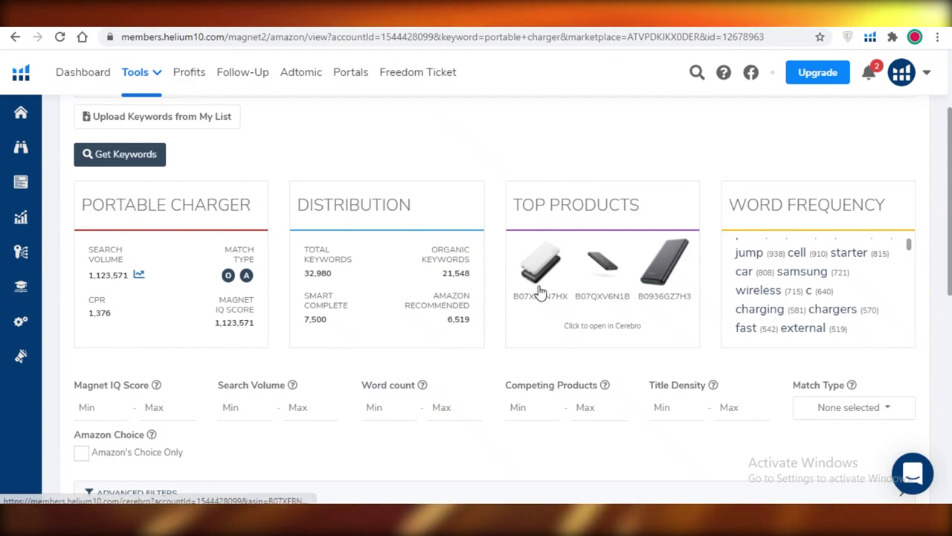
left_click_drag(516, 295, 609, 297)
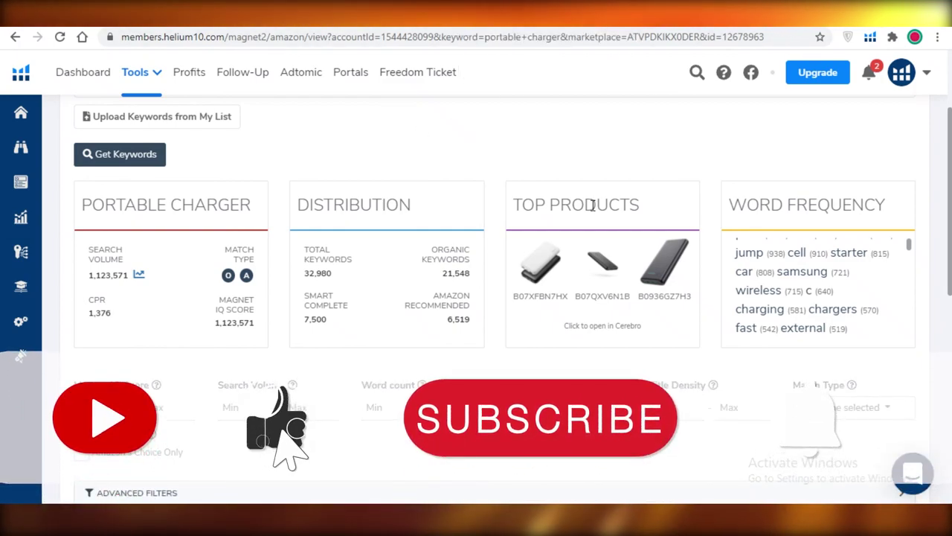
mouse_move(593, 204)
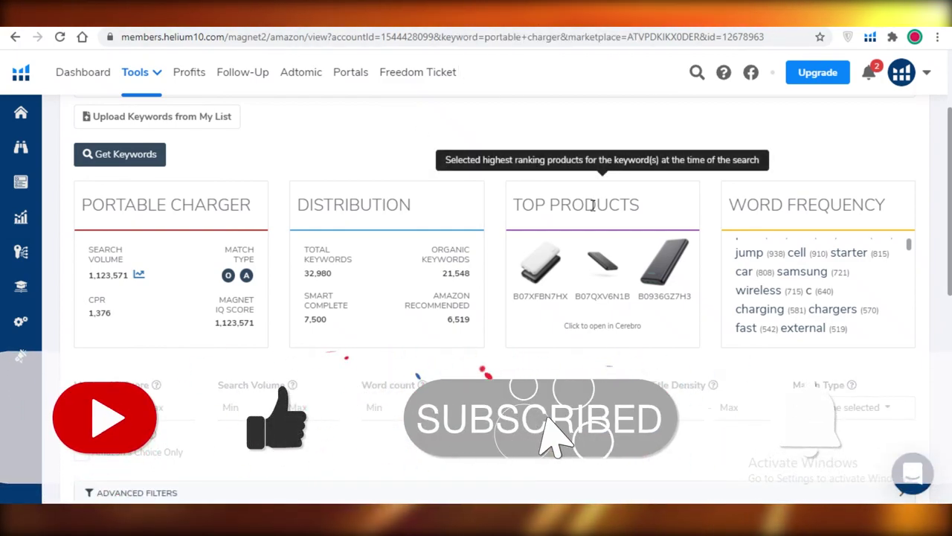